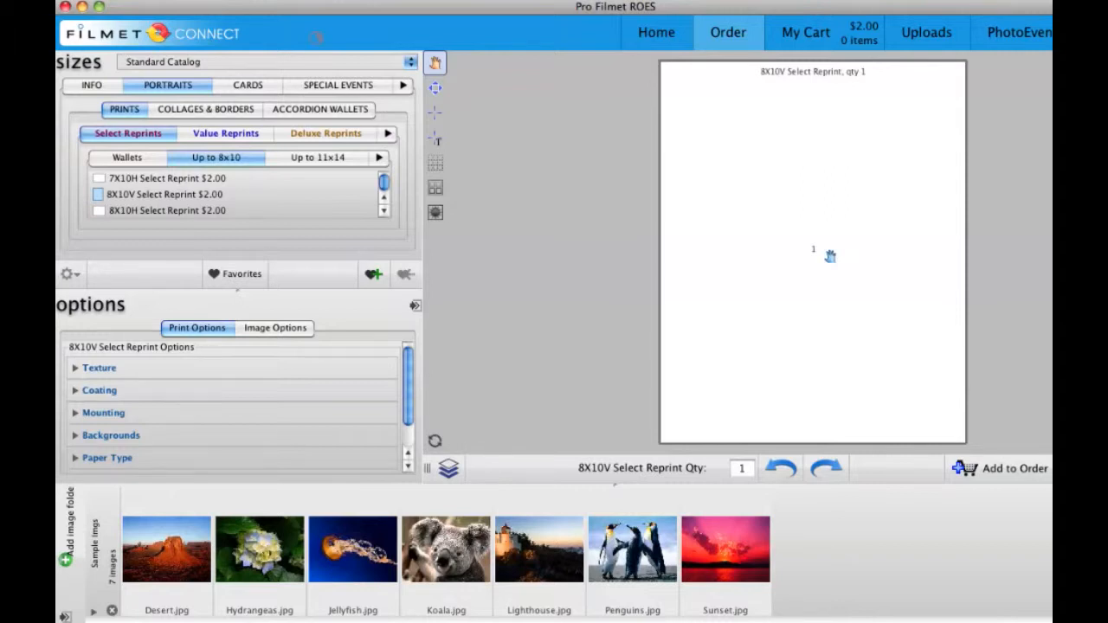
Step: Show the layout grid on the 8X10V print with a grid spacing of .25, leaving snapping off
{"action": "left_click", "coordinate": [435, 162]}
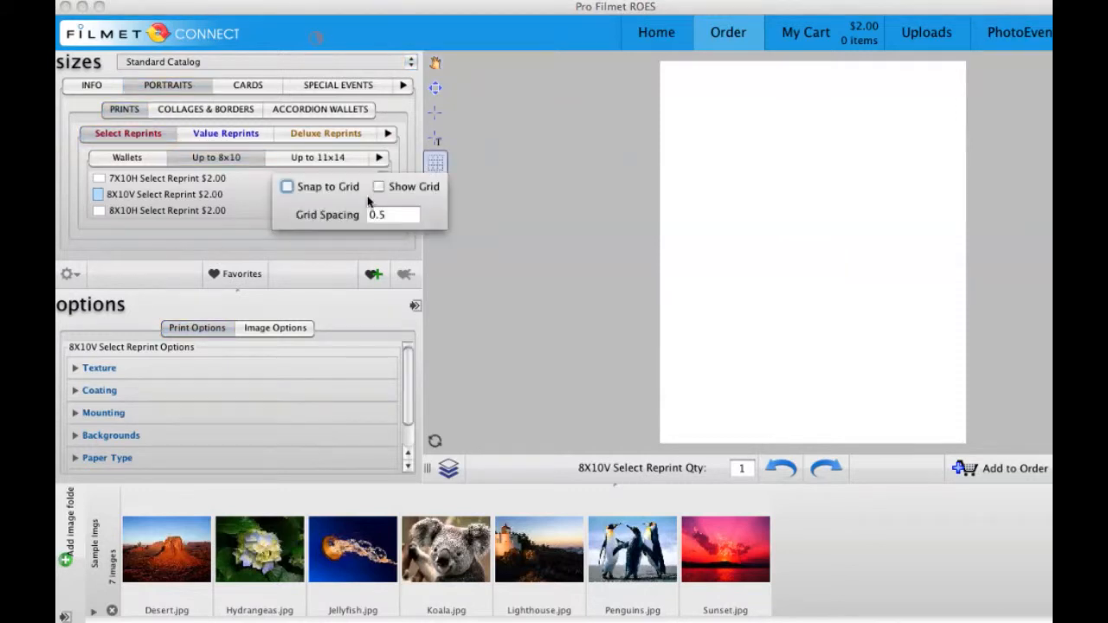
{"action": "left_click", "coordinate": [406, 188]}
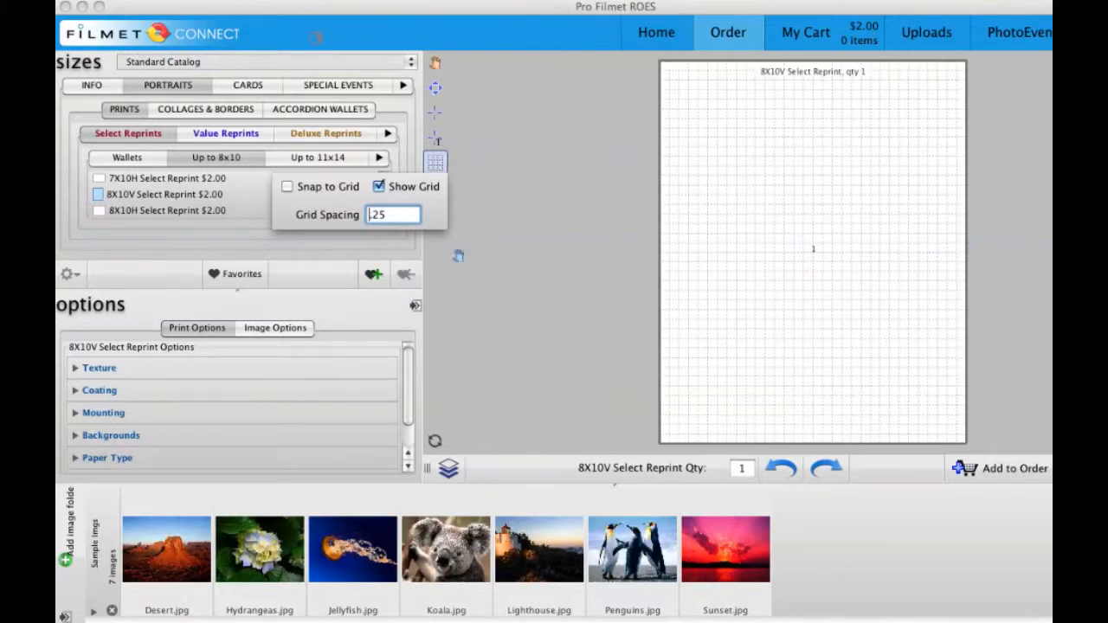
{"action": "left_click", "coordinate": [578, 224]}
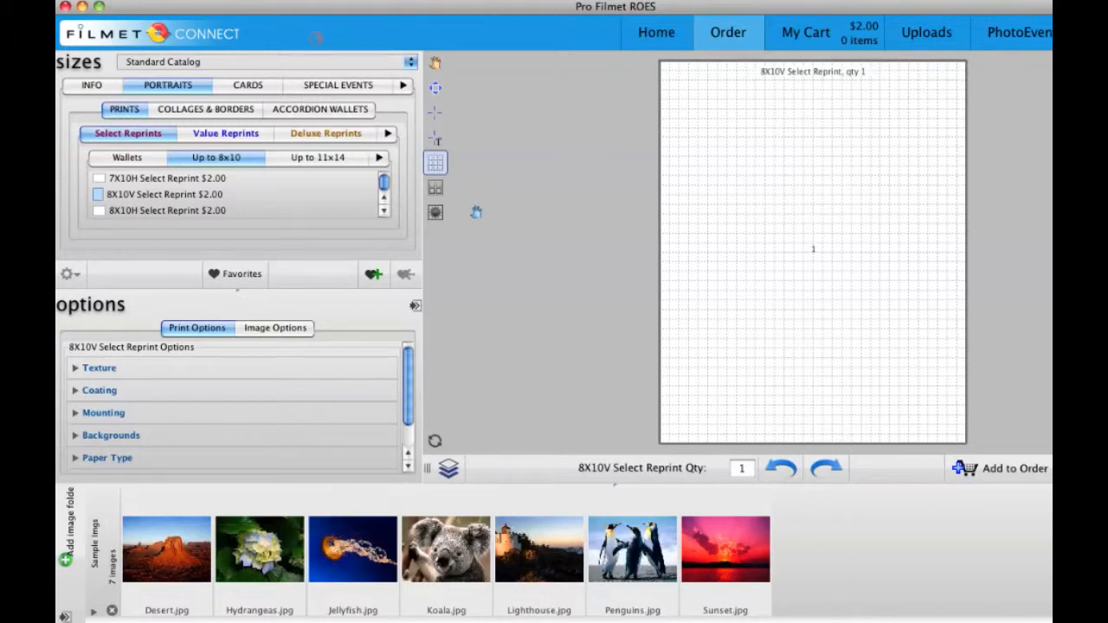
Step: Draw a tall image frame in the upper-left part of the page and move it closer to the page corner
{"action": "left_click", "coordinate": [435, 113]}
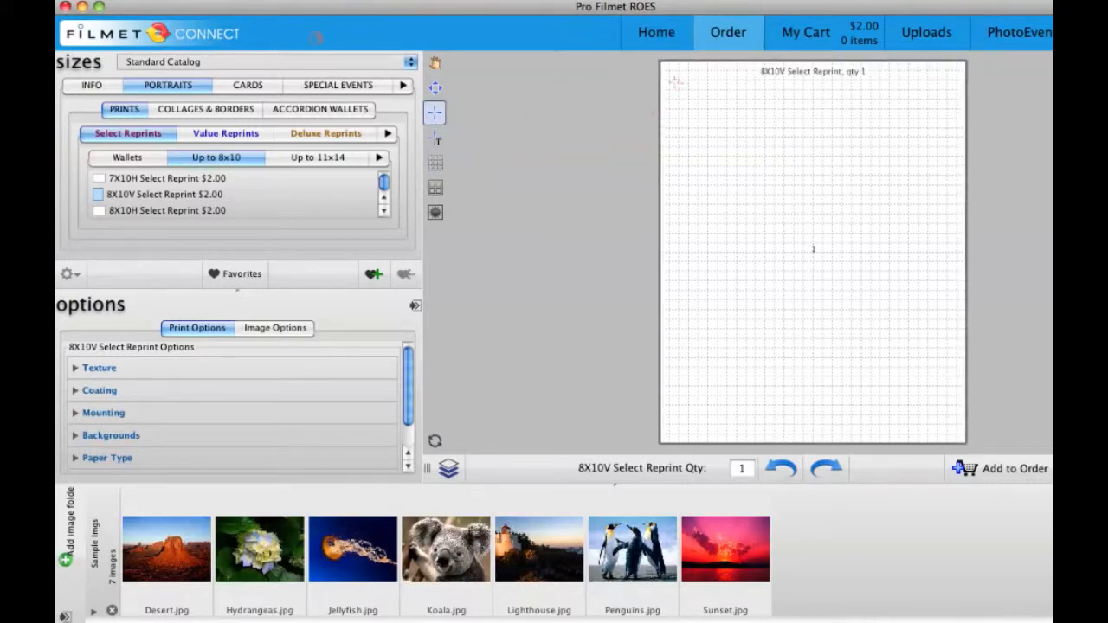
{"action": "mouse_move", "coordinate": [675, 84]}
{"action": "left_mouse_down"}
{"action": "mouse_move", "coordinate": [741, 242]}
{"action": "mouse_move", "coordinate": [807, 300]}
{"action": "left_mouse_up"}
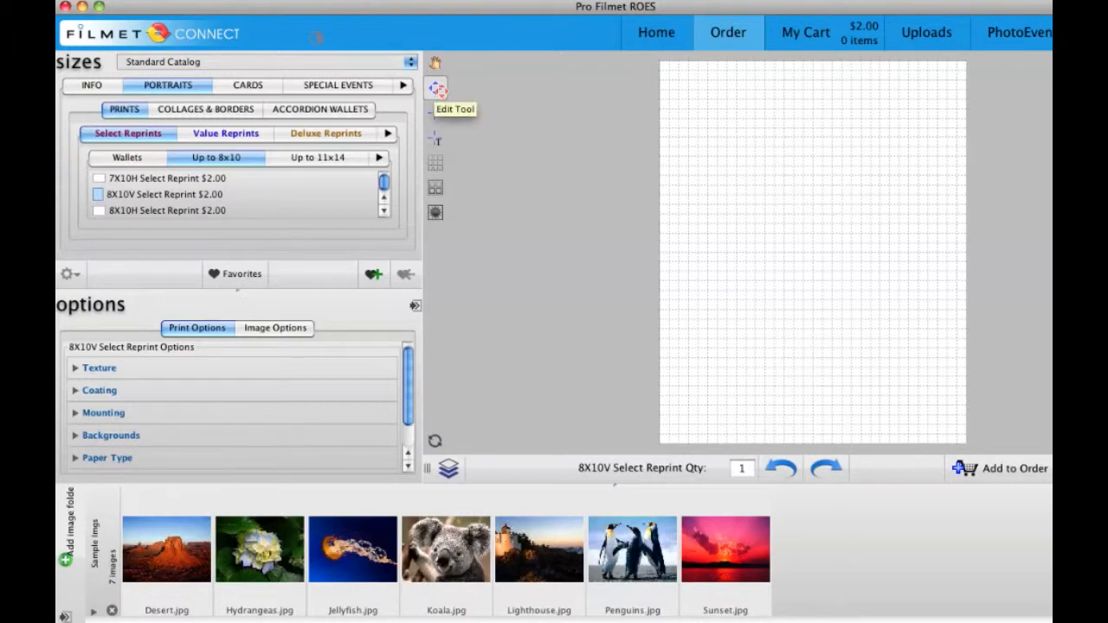
{"action": "left_click", "coordinate": [435, 87]}
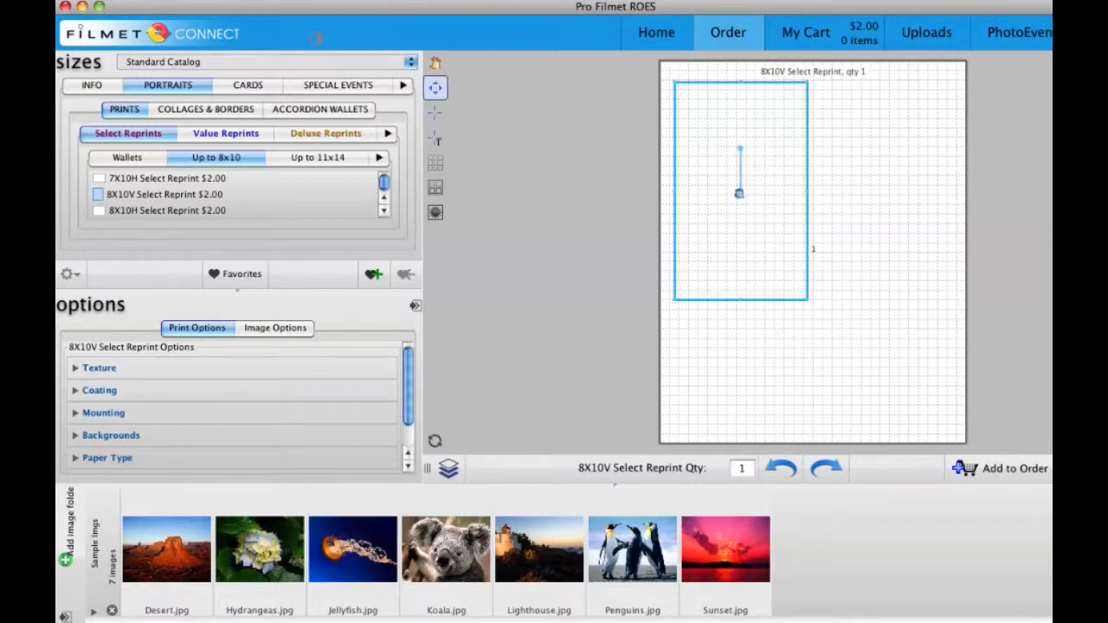
{"action": "left_click_drag", "start_coordinate": [738, 192], "coordinate": [734, 181]}
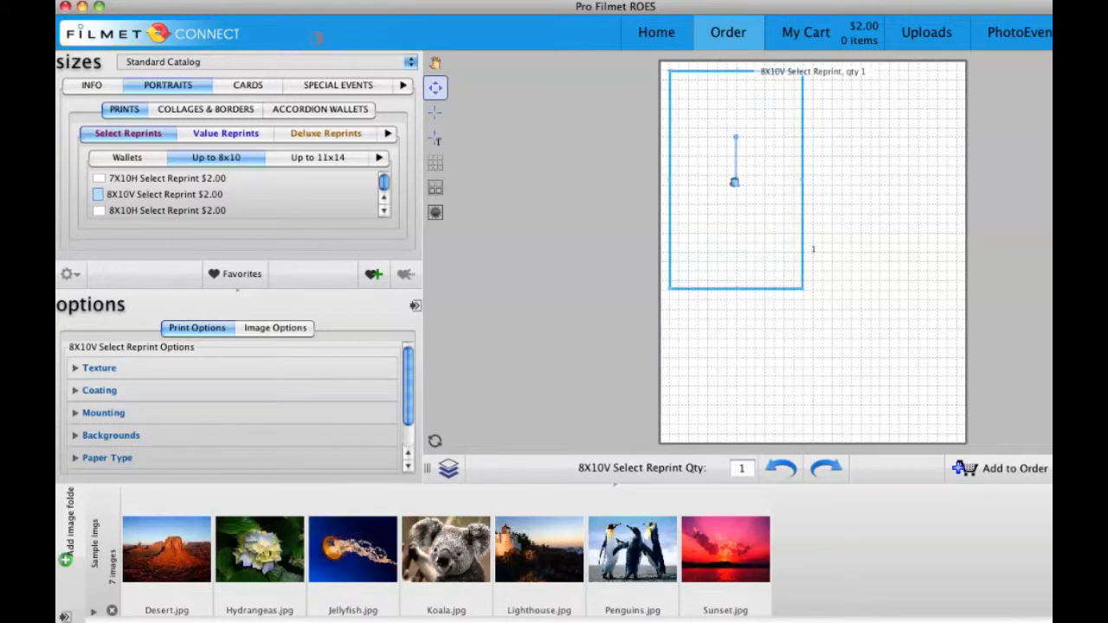
{"action": "left_click", "coordinate": [733, 181]}
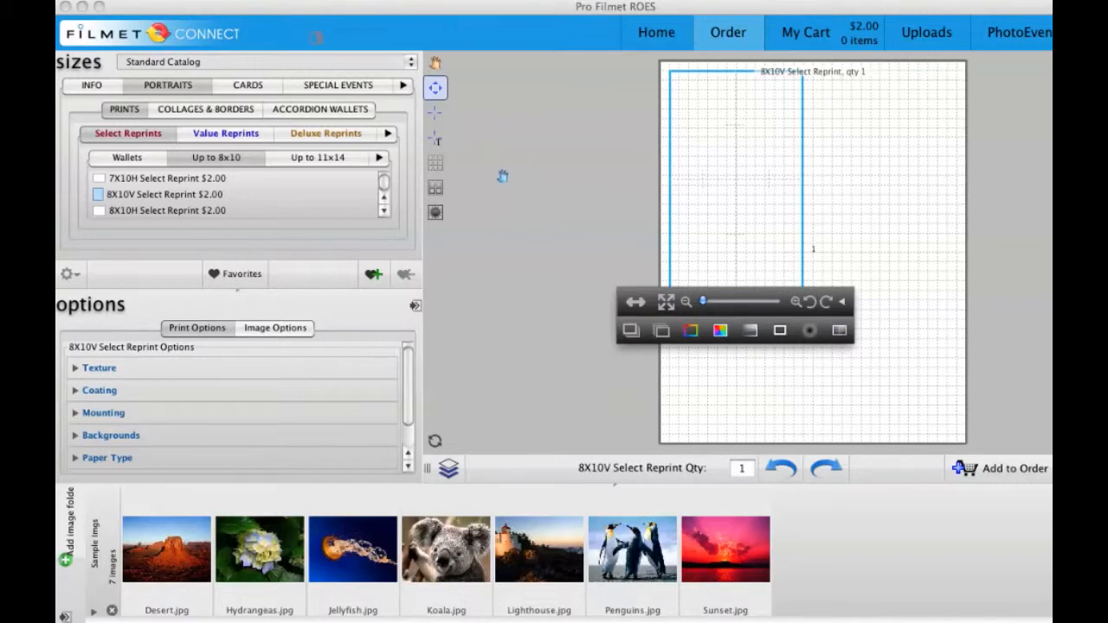
Step: Draw two more image frames: one overlapping the middle of the page and a tall narrow one at the upper right
{"action": "left_click", "coordinate": [434, 112]}
{"action": "left_click_drag", "start_coordinate": [732, 192], "coordinate": [880, 369]}
{"action": "left_click_drag", "start_coordinate": [830, 102], "coordinate": [941, 294]}
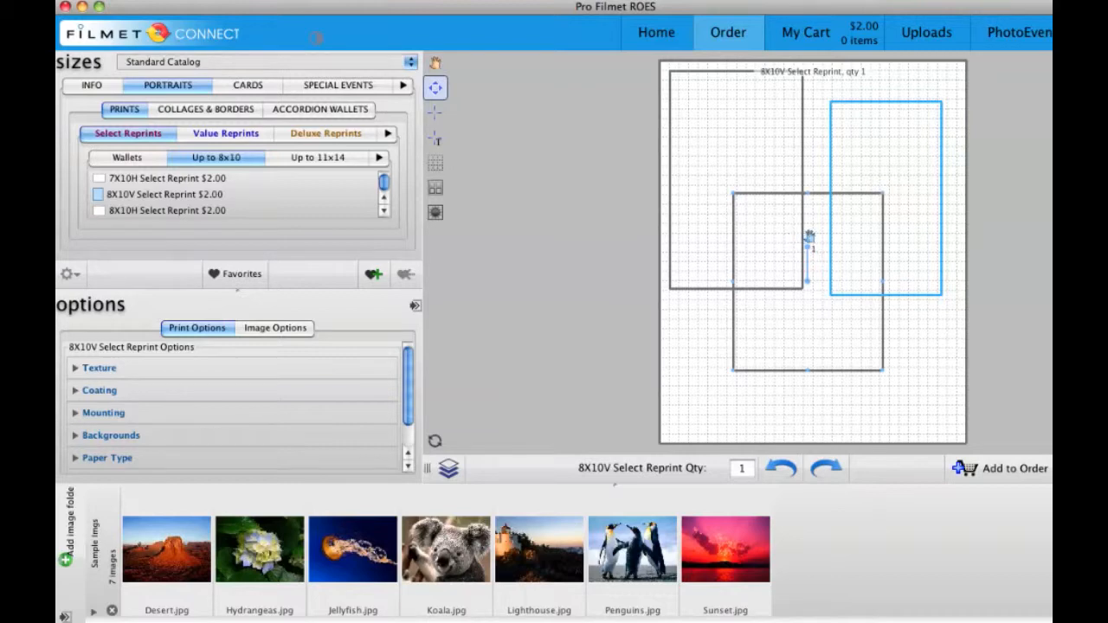
Step: Rotate the middle image frame clockwise so it sits tilted between the other two, and return to the hand tool
{"action": "left_click", "coordinate": [809, 237]}
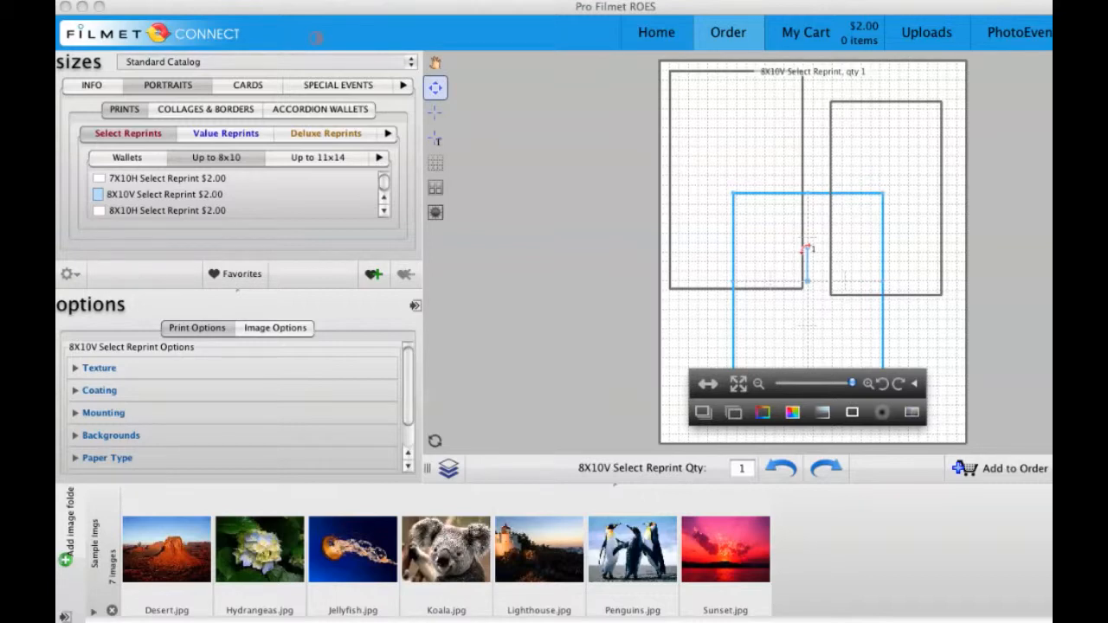
{"action": "mouse_move", "coordinate": [807, 249]}
{"action": "left_mouse_down"}
{"action": "mouse_move", "coordinate": [820, 265]}
{"action": "mouse_move", "coordinate": [795, 259]}
{"action": "mouse_move", "coordinate": [818, 259]}
{"action": "left_mouse_up"}
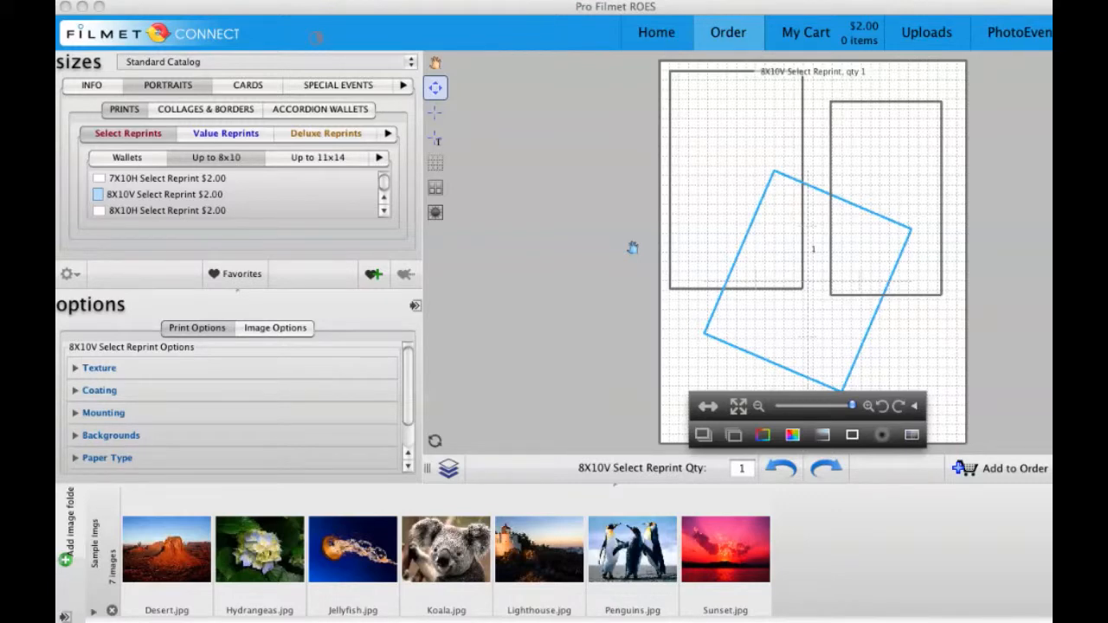
{"action": "left_click", "coordinate": [437, 65]}
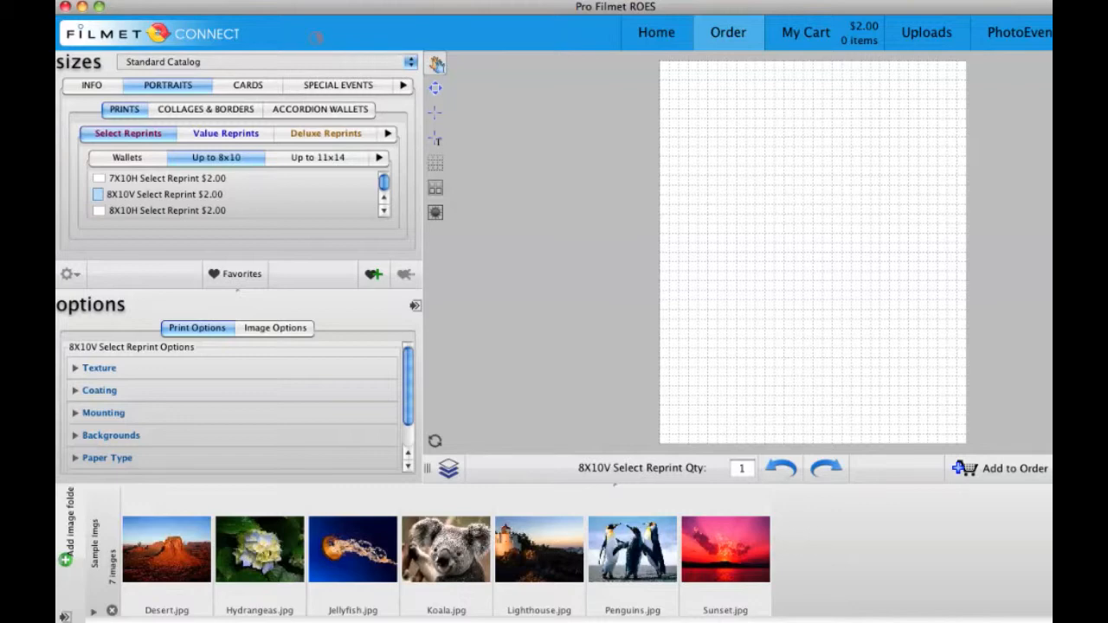
Step: Try the Metal1b background on the print and clear that background choice again
{"action": "left_click", "coordinate": [697, 399]}
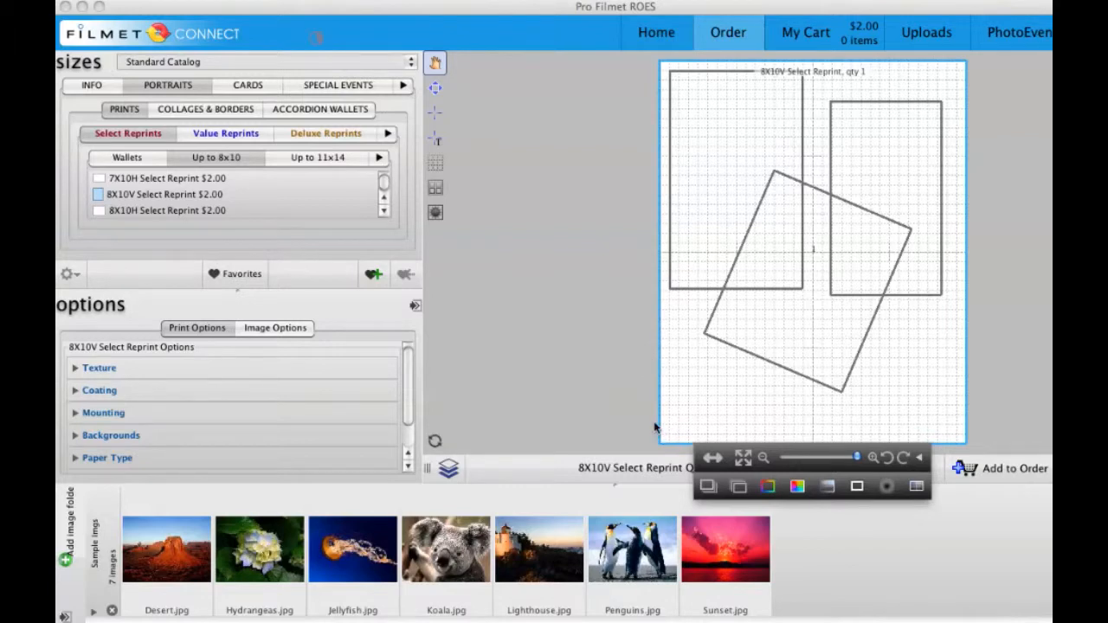
{"action": "left_click", "coordinate": [231, 427]}
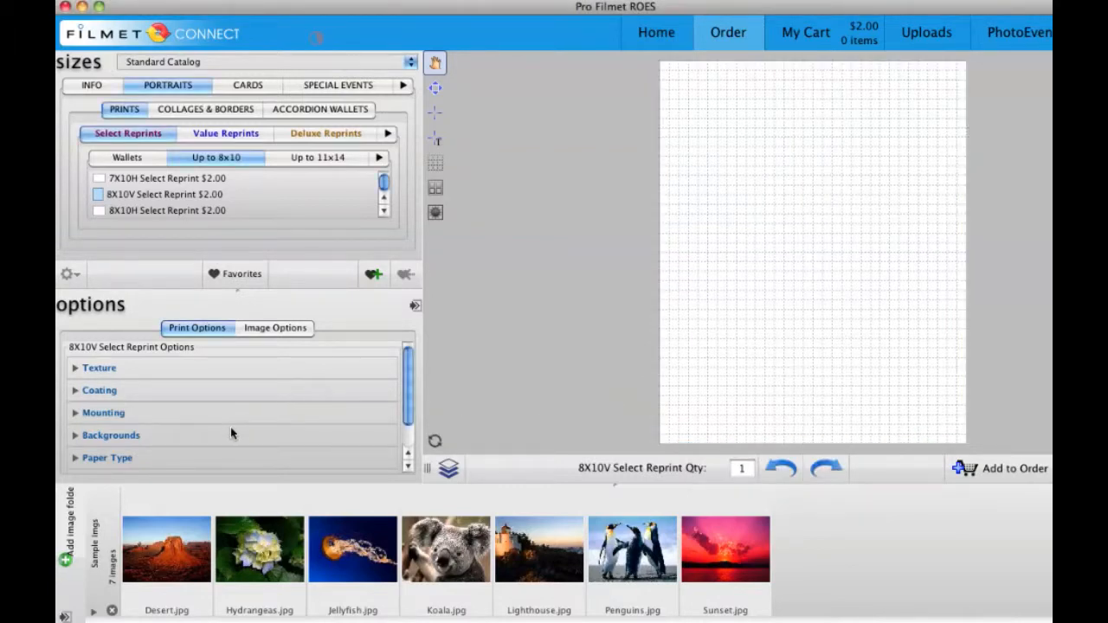
{"action": "left_click", "coordinate": [230, 433]}
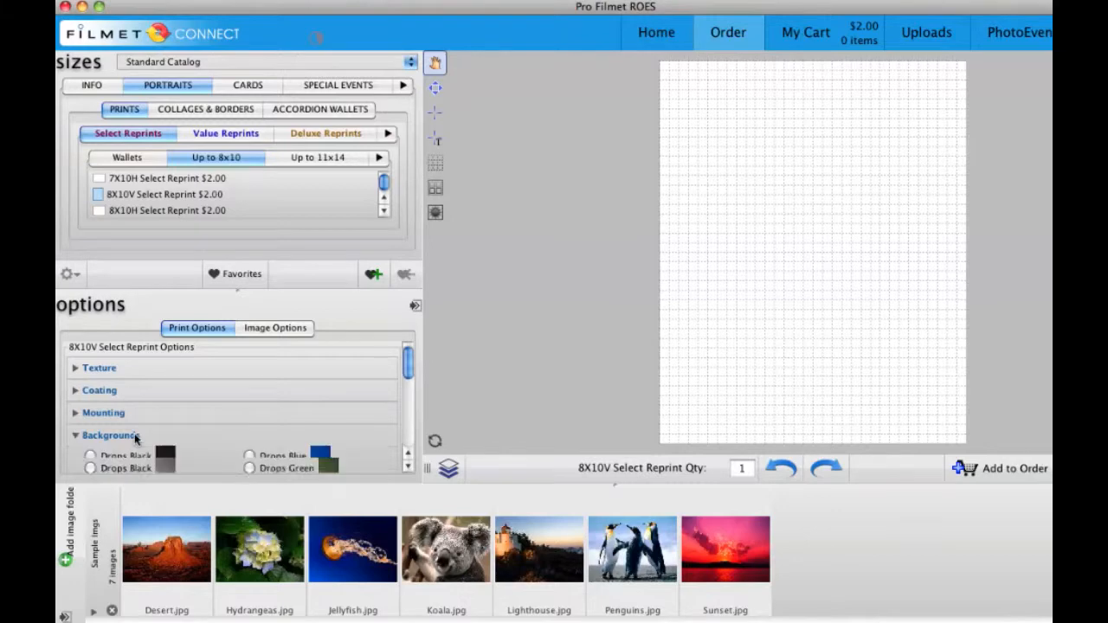
{"action": "scroll", "coordinate": [355, 393], "scroll_direction": "down", "scroll_amount": 3}
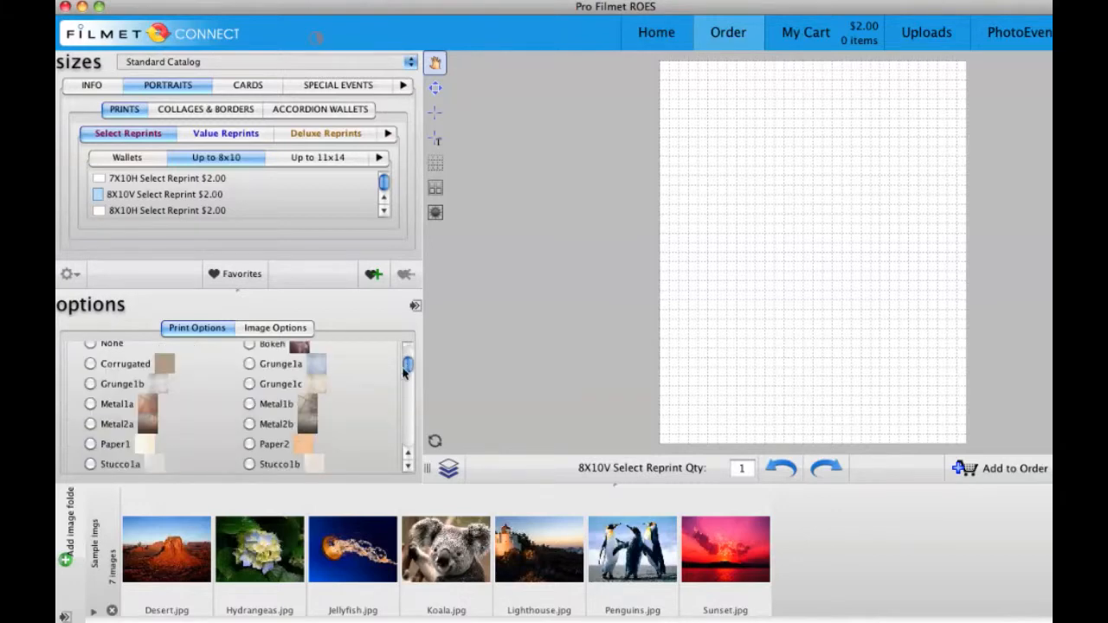
{"action": "left_click", "coordinate": [249, 405]}
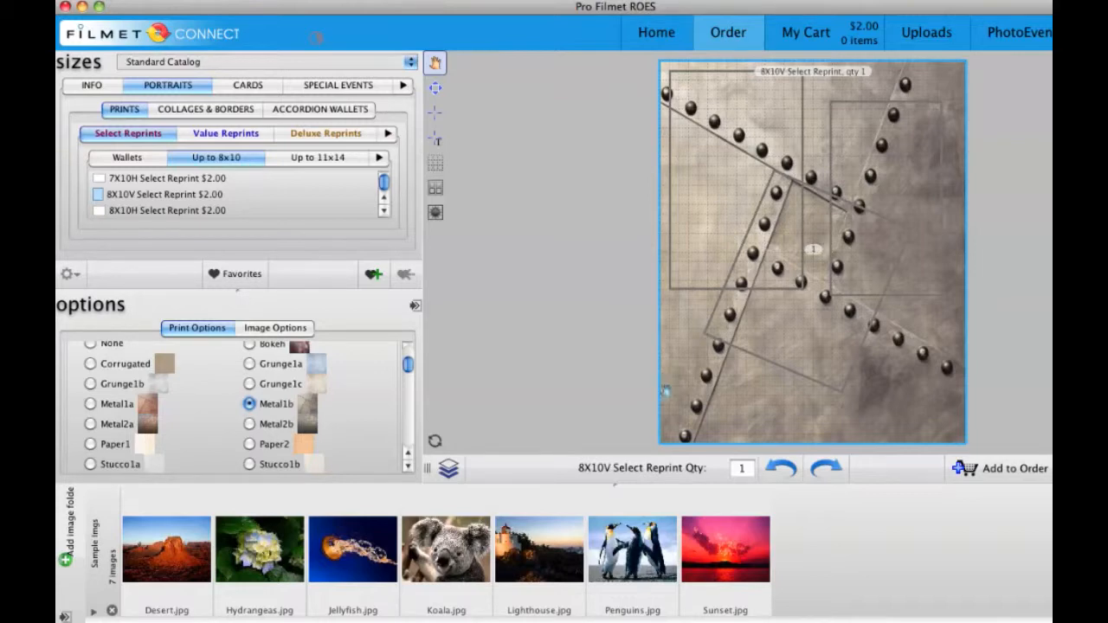
{"action": "left_click", "coordinate": [250, 404]}
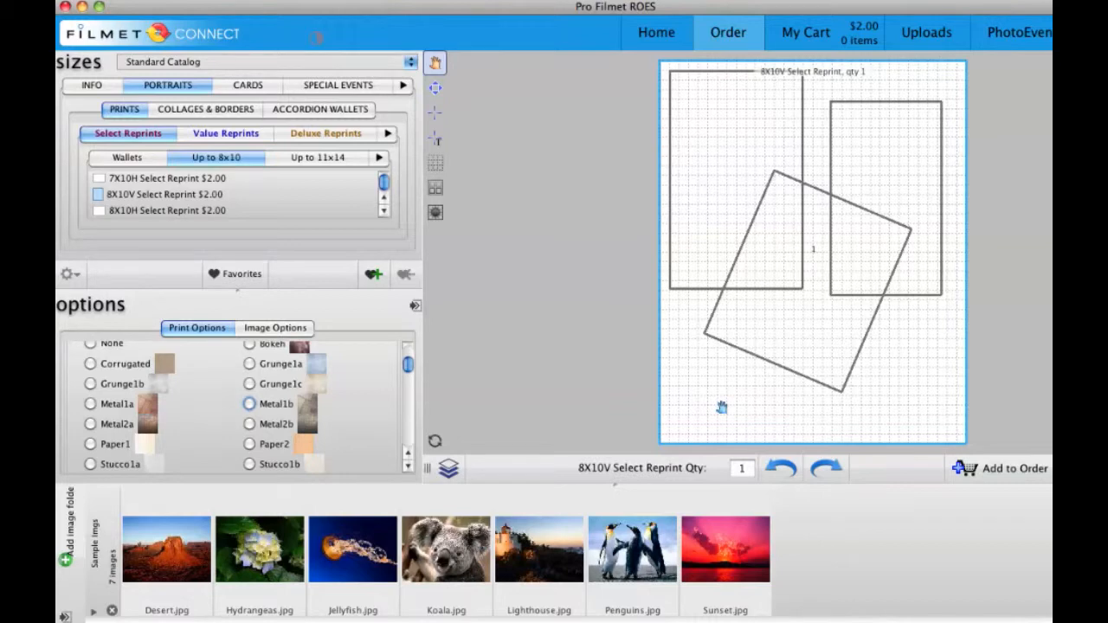
Step: Fill the page background with a solid blue by lowering red to 83 and green to 171
{"action": "left_click", "coordinate": [721, 406]}
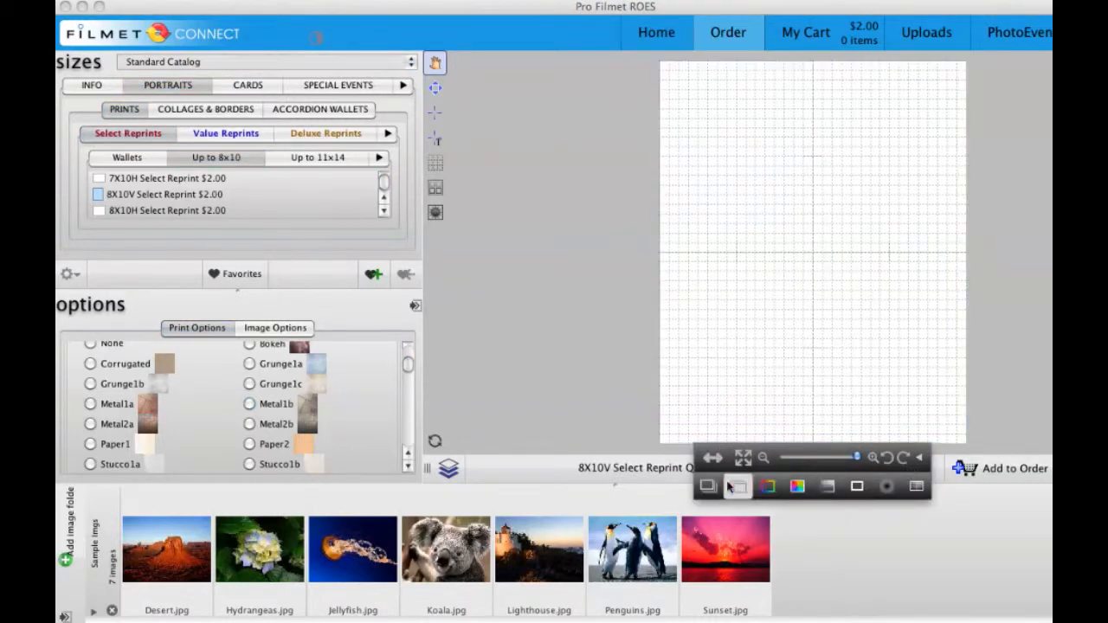
{"action": "left_click", "coordinate": [800, 488]}
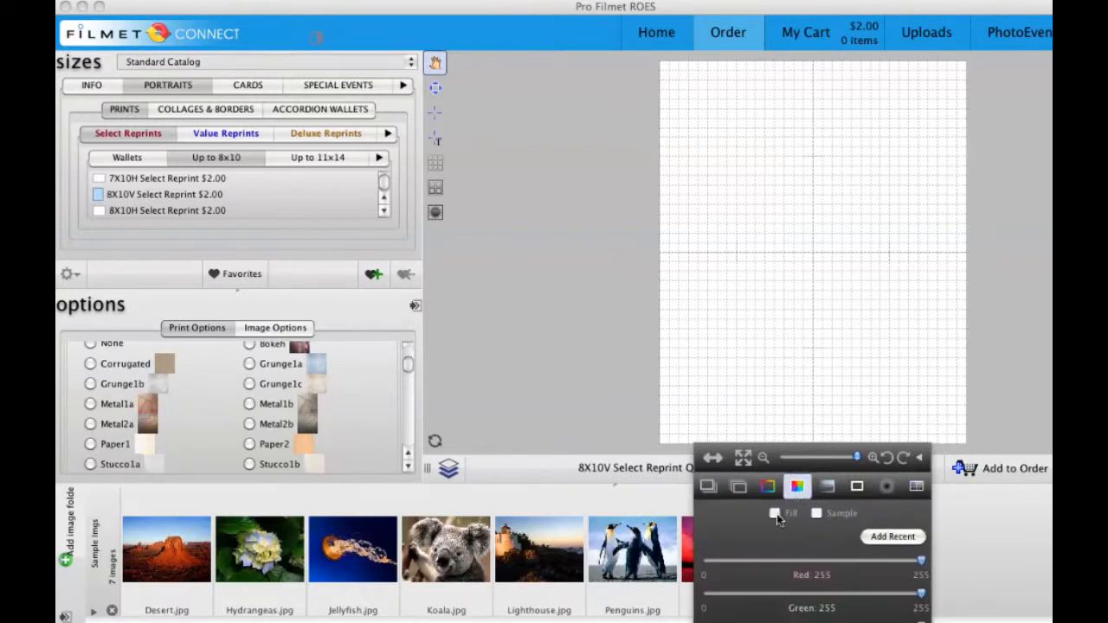
{"action": "left_click", "coordinate": [775, 513]}
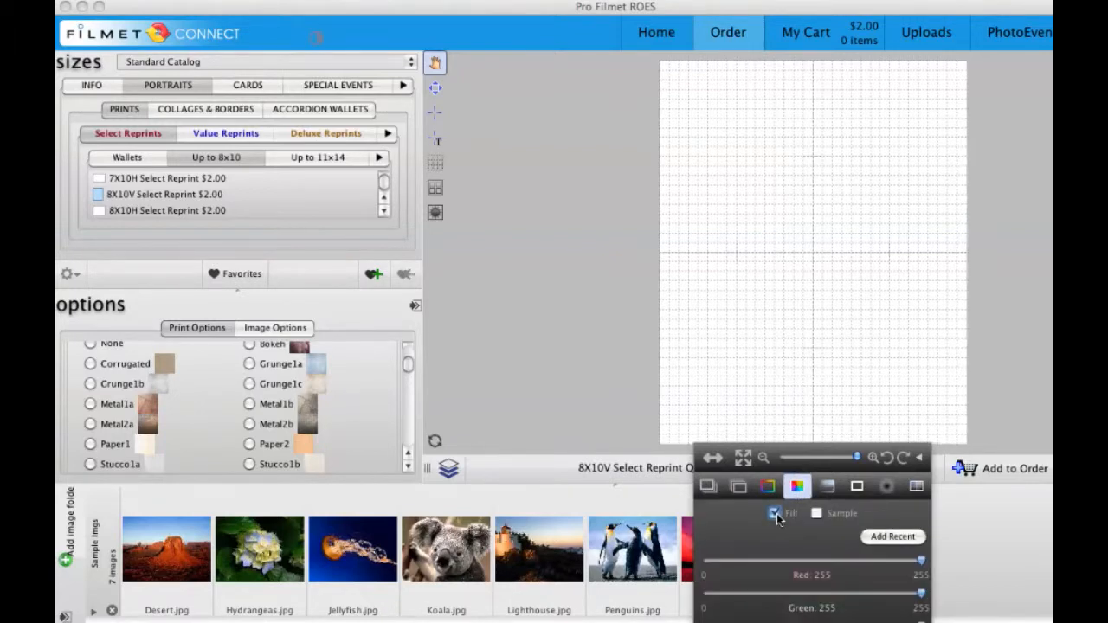
{"action": "left_click_drag", "start_coordinate": [921, 563], "coordinate": [776, 564]}
{"action": "left_click_drag", "start_coordinate": [920, 594], "coordinate": [850, 594]}
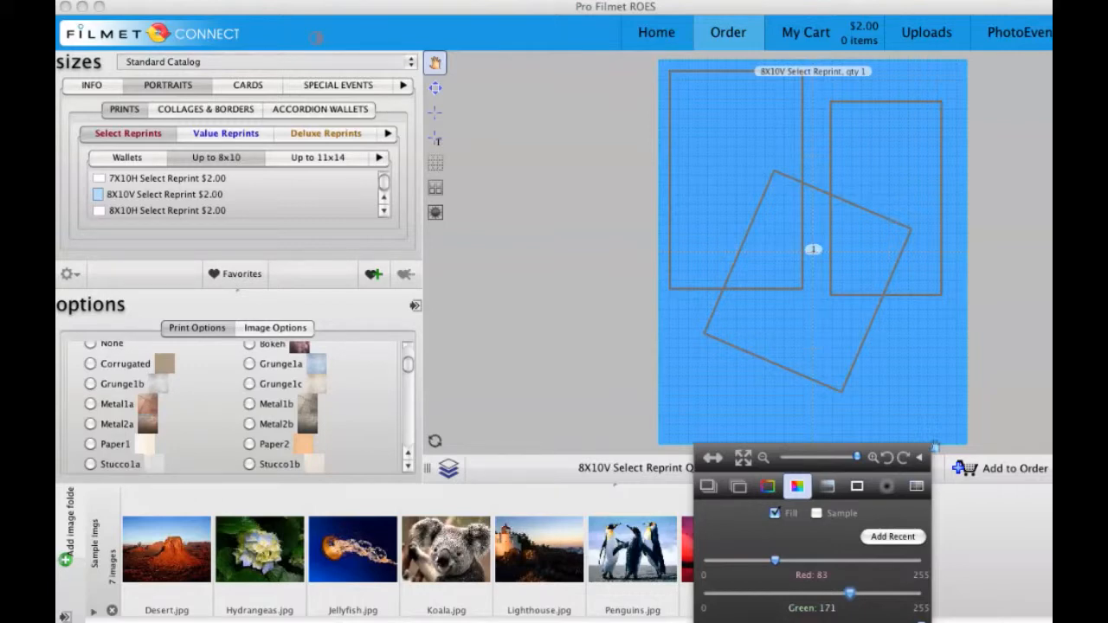
{"action": "left_click", "coordinate": [935, 447]}
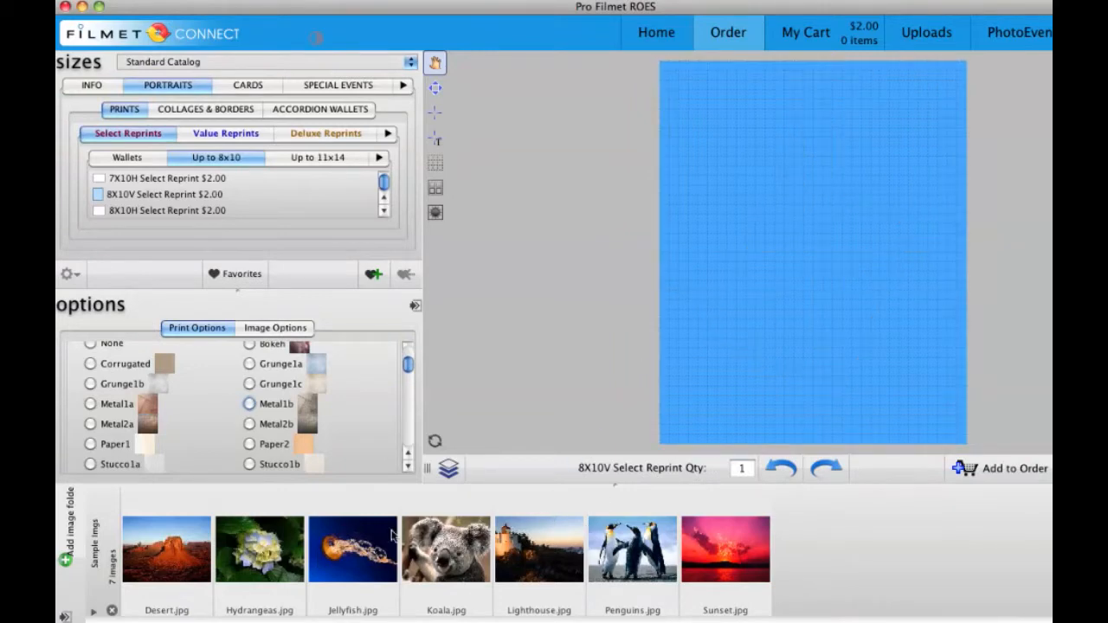
Step: Place Jellyfish.jpg in the upper-left frame, rotate the image upright and zoom it out to show the whole jellyfish
{"action": "left_click", "coordinate": [346, 549]}
{"action": "left_click_drag", "start_coordinate": [682, 271], "coordinate": [740, 157]}
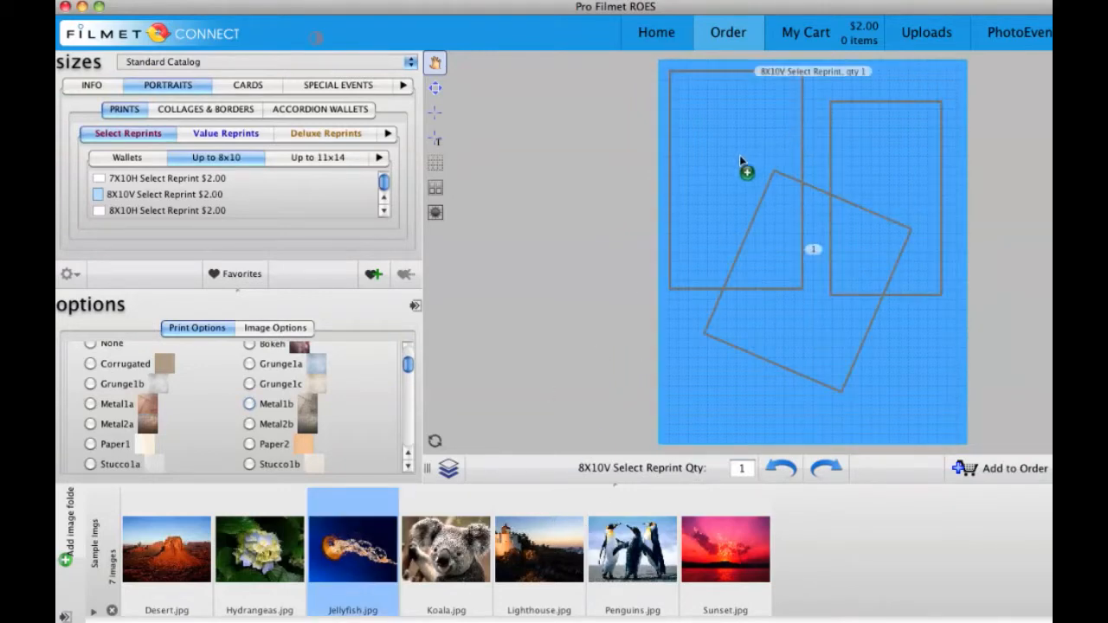
{"action": "left_click_drag", "start_coordinate": [739, 163], "coordinate": [744, 175]}
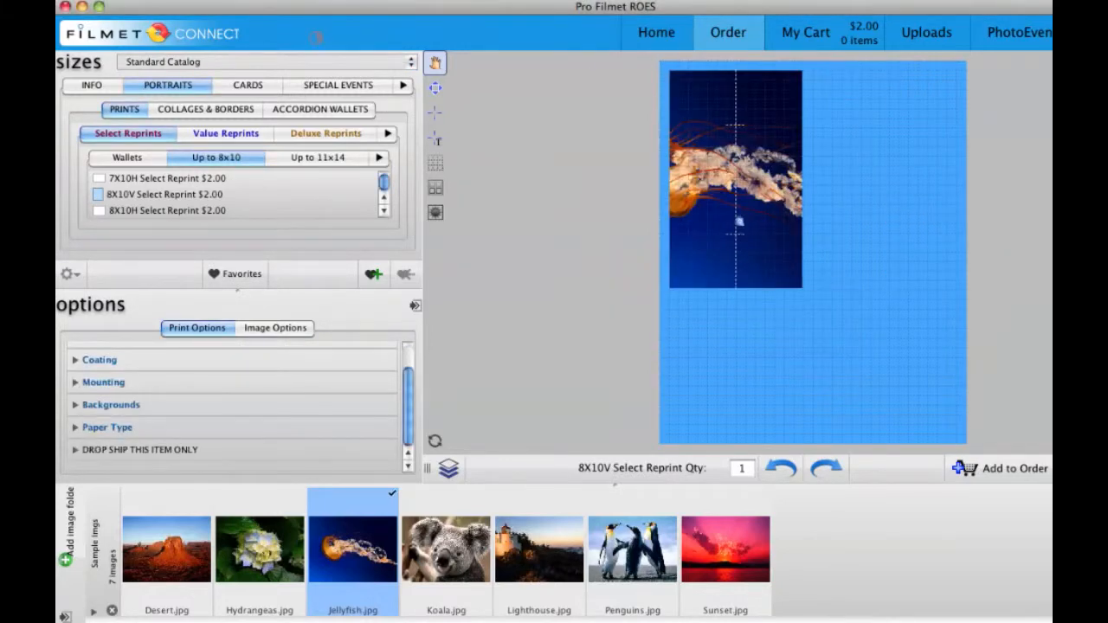
{"action": "left_click", "coordinate": [739, 222]}
{"action": "left_click", "coordinate": [827, 303]}
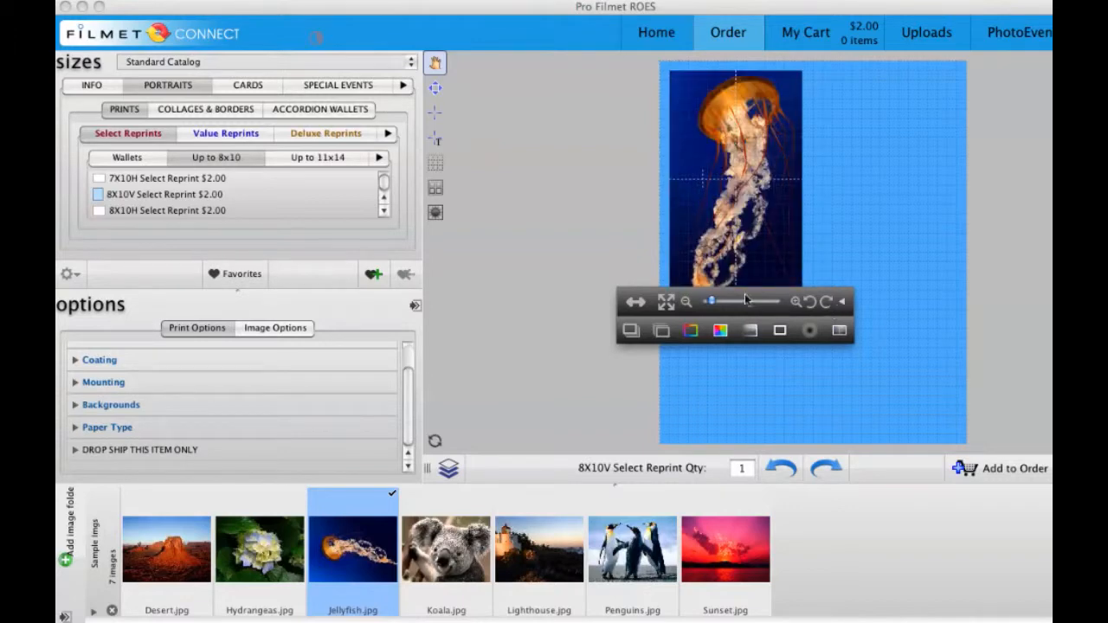
{"action": "left_click", "coordinate": [691, 302]}
{"action": "left_click_drag", "start_coordinate": [693, 302], "coordinate": [696, 302]}
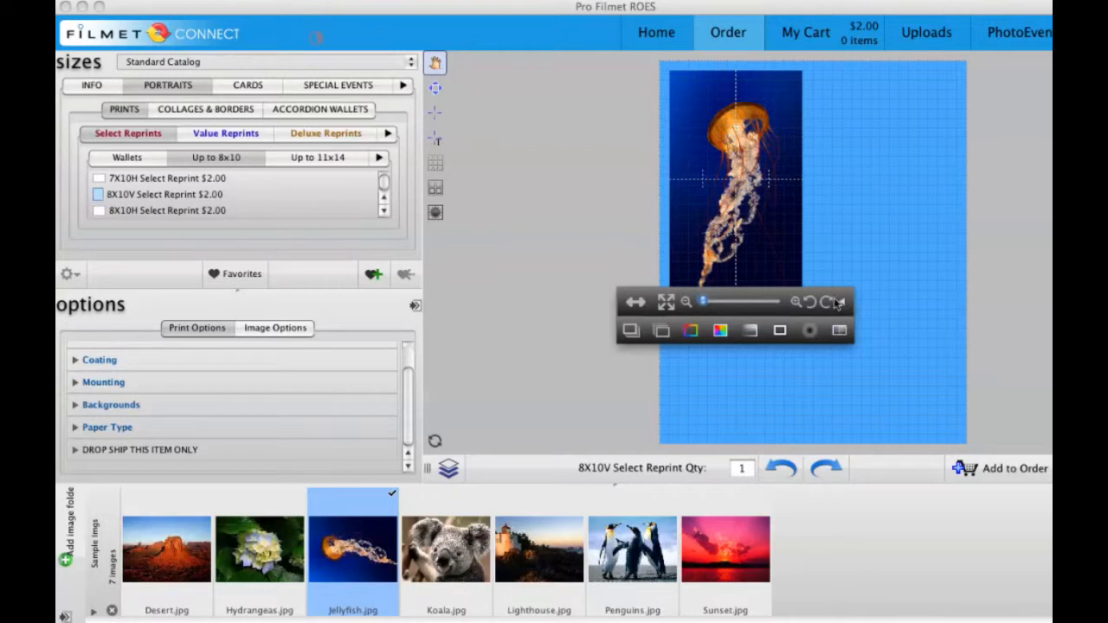
{"action": "left_click", "coordinate": [574, 431]}
Step: Place Penguins.jpg in the tilted frame and Hydrangeas.jpg in the upper-right frame, with the hydrangea image rotated and zoomed out
{"action": "left_click_drag", "start_coordinate": [634, 555], "coordinate": [800, 350]}
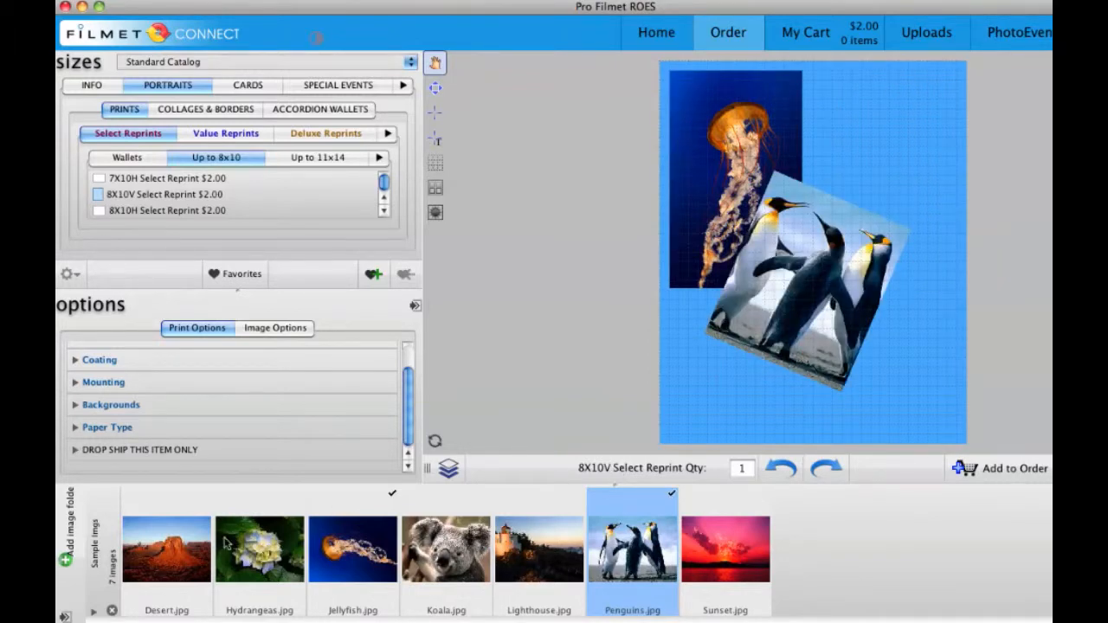
{"action": "left_click_drag", "start_coordinate": [264, 555], "coordinate": [816, 358]}
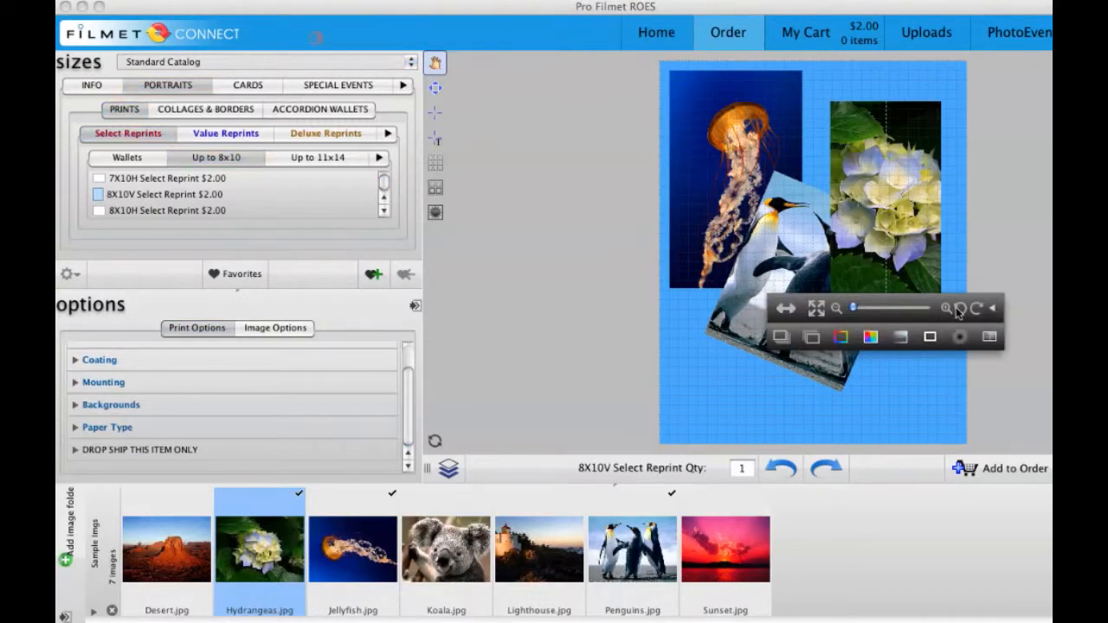
{"action": "left_click", "coordinate": [957, 309]}
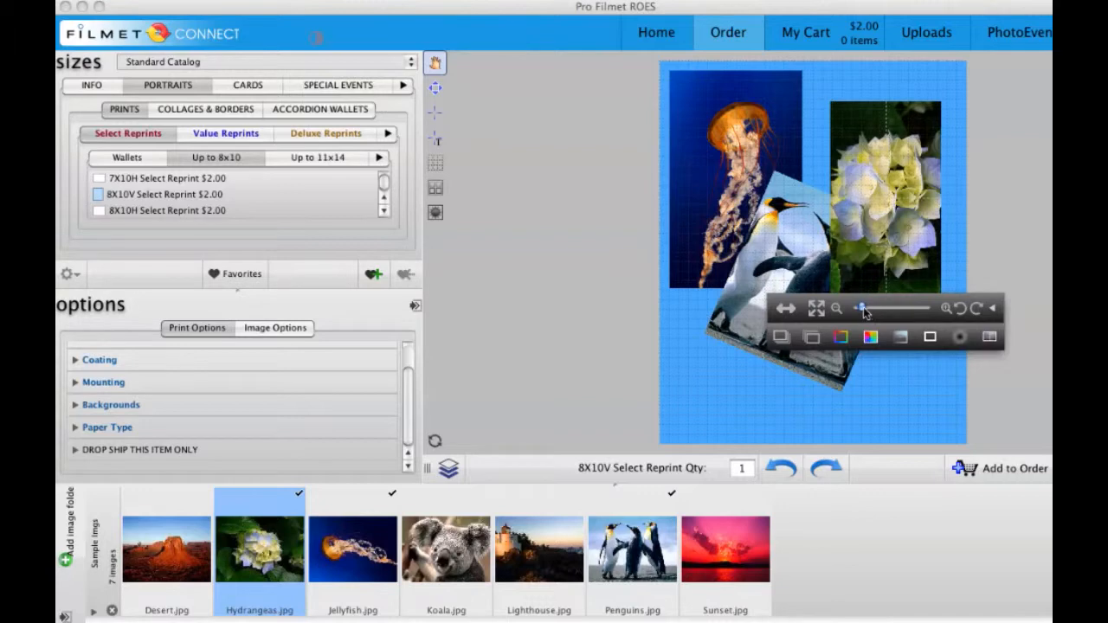
{"action": "left_click_drag", "start_coordinate": [861, 308], "coordinate": [834, 309]}
{"action": "left_click", "coordinate": [833, 342]}
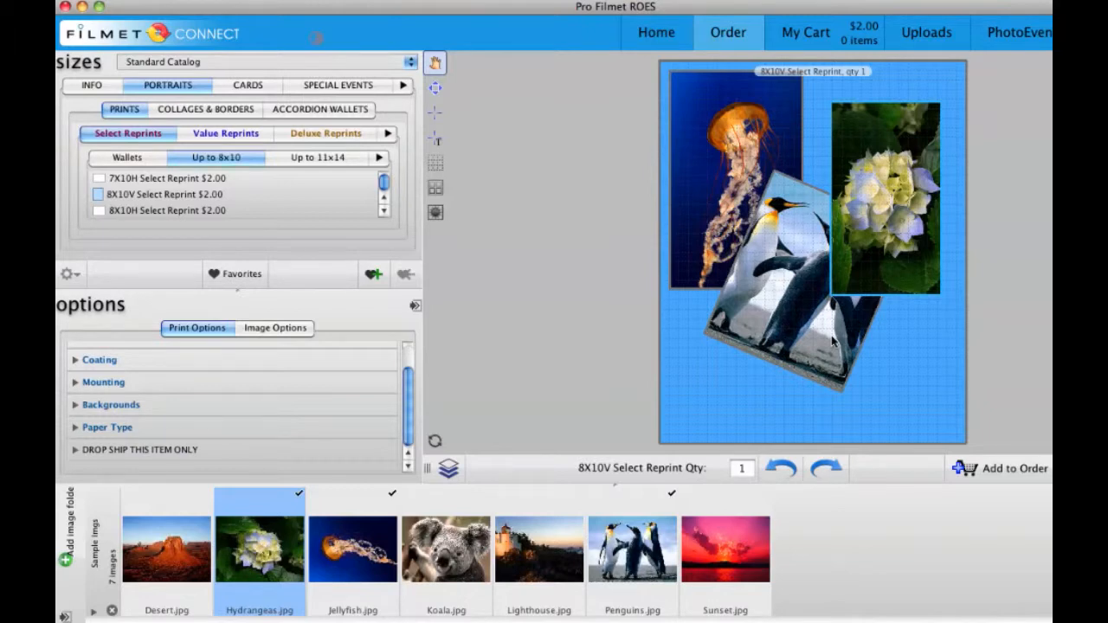
Step: Bring the tilted penguins image forward so it overlaps the hydrangea image
{"action": "left_click", "coordinate": [834, 342]}
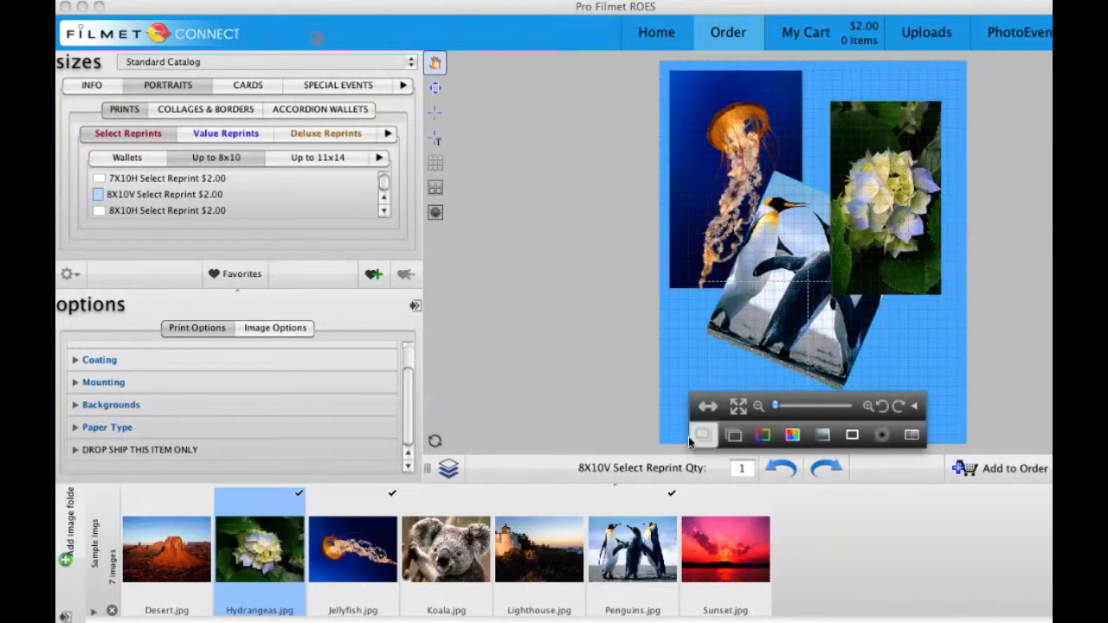
{"action": "left_click", "coordinate": [703, 436]}
{"action": "left_click", "coordinate": [706, 438]}
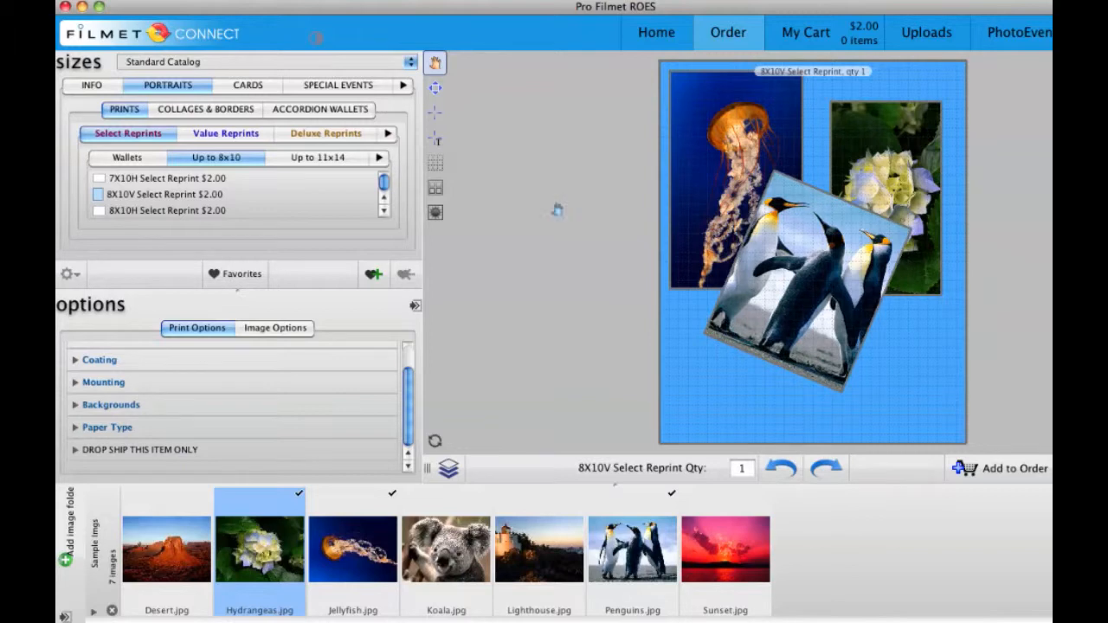
Step: Draw a wide text frame across the lower part of the page, below the images
{"action": "left_click", "coordinate": [435, 137]}
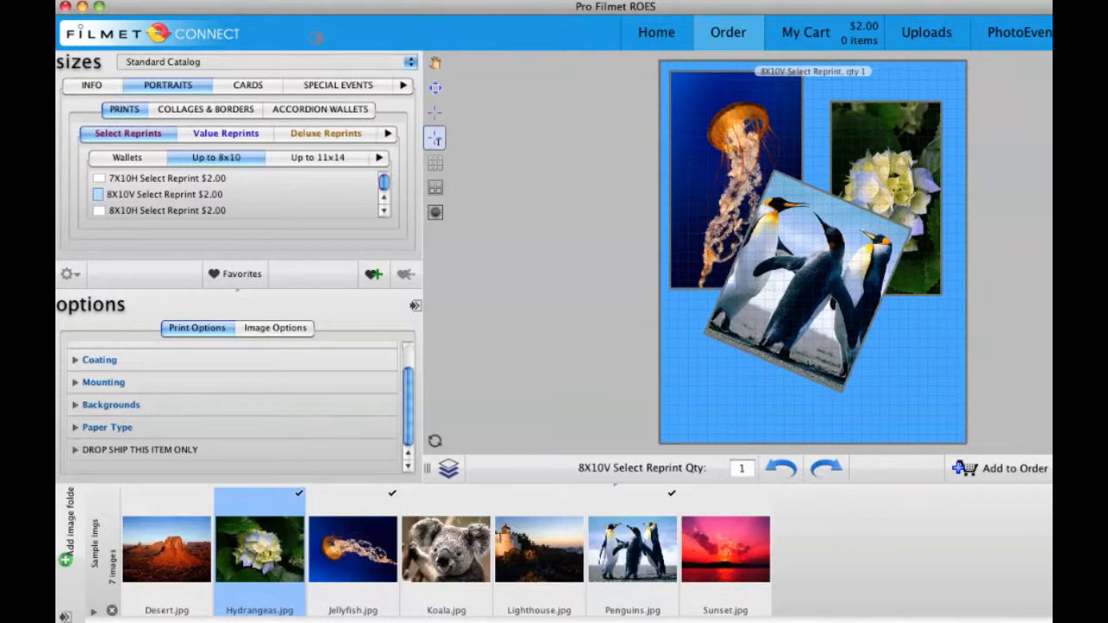
{"action": "left_click_drag", "start_coordinate": [679, 375], "coordinate": [945, 417]}
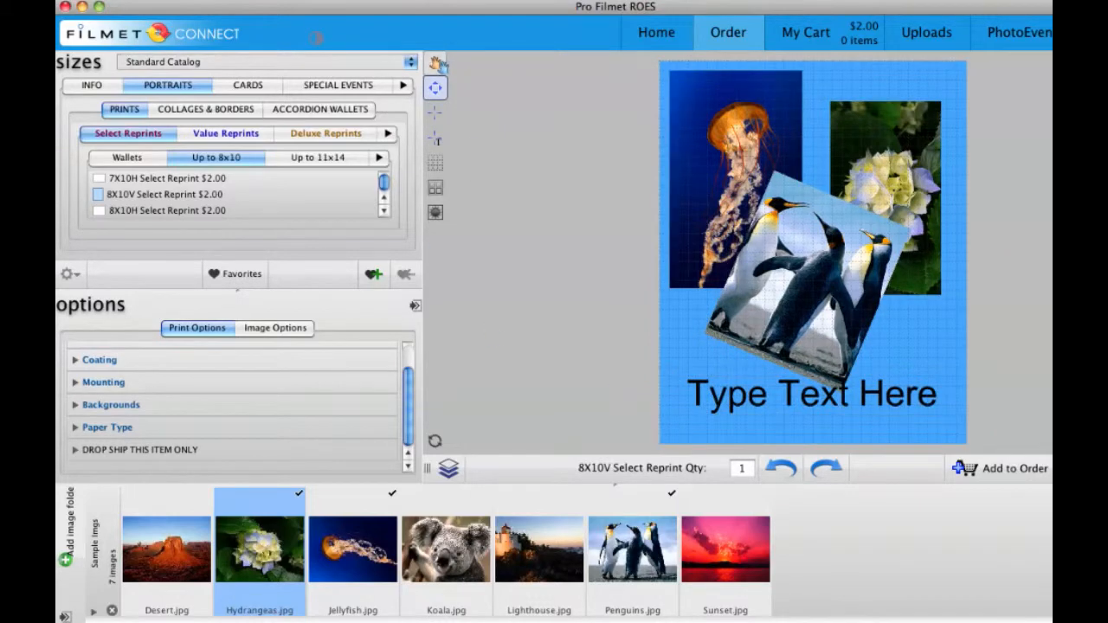
Step: Replace the placeholder text in the frame below the images with "Summer Fun"
{"action": "left_click", "coordinate": [437, 64]}
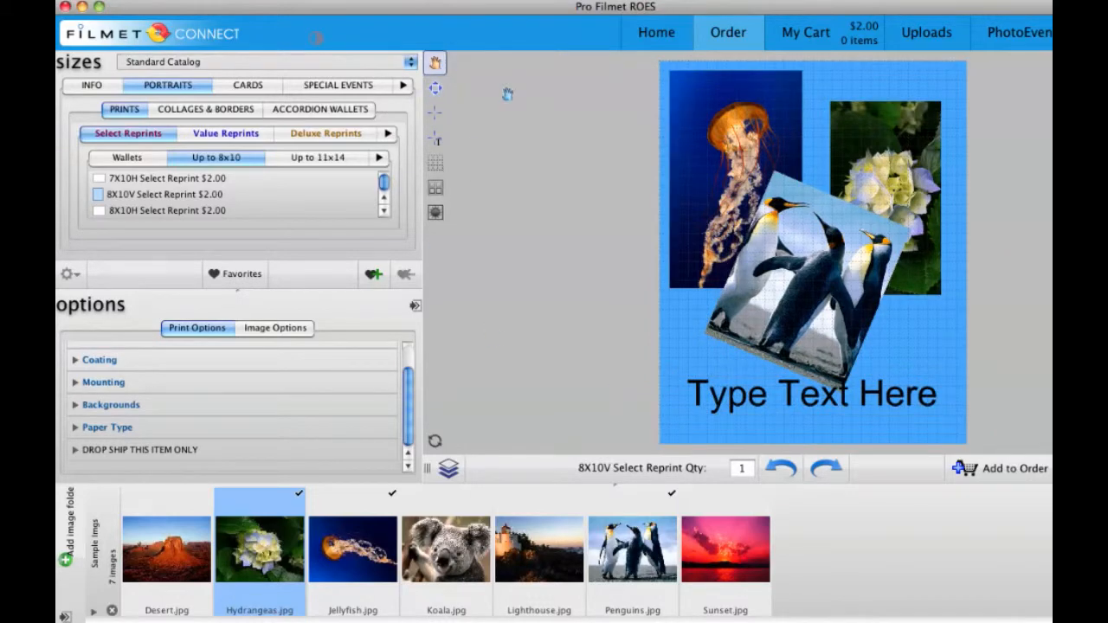
{"action": "left_click", "coordinate": [839, 406]}
{"action": "left_click_drag", "start_coordinate": [773, 423], "coordinate": [616, 419]}
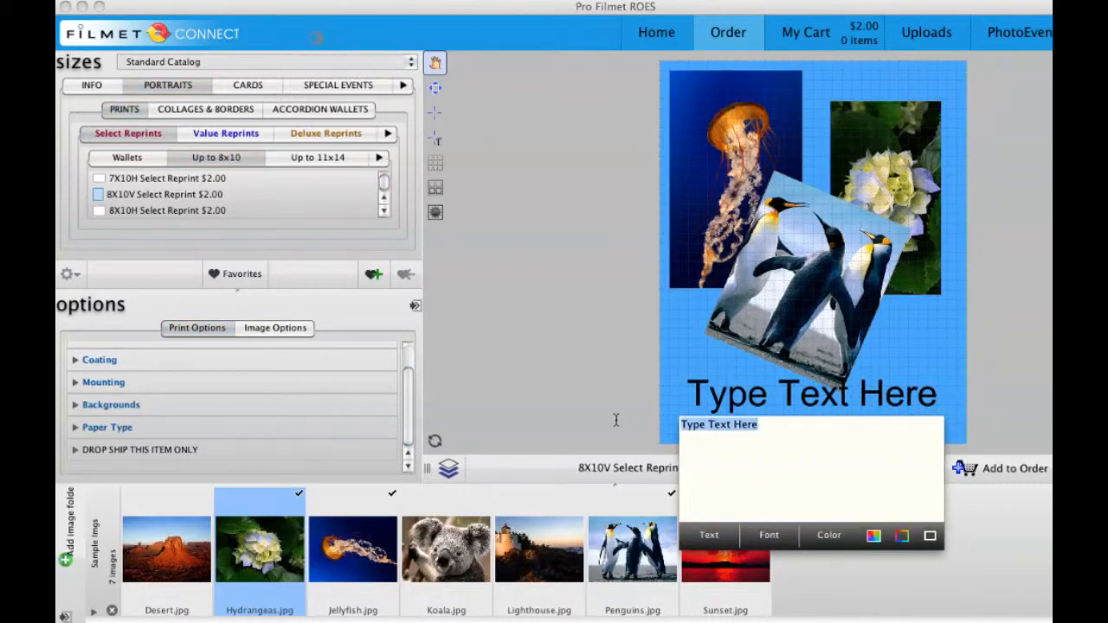
{"action": "type", "text": "Summer Fun"}
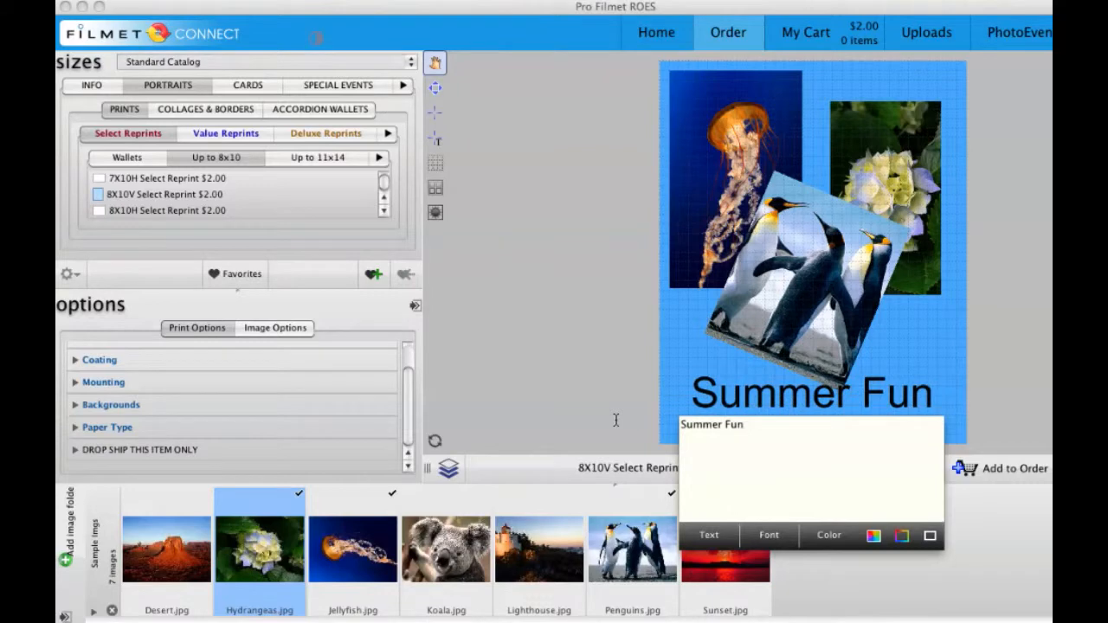
{"action": "left_click", "coordinate": [636, 476]}
Step: Change the "Summer Fun" text color to white by setting red, green and blue to 255
{"action": "left_click", "coordinate": [762, 393]}
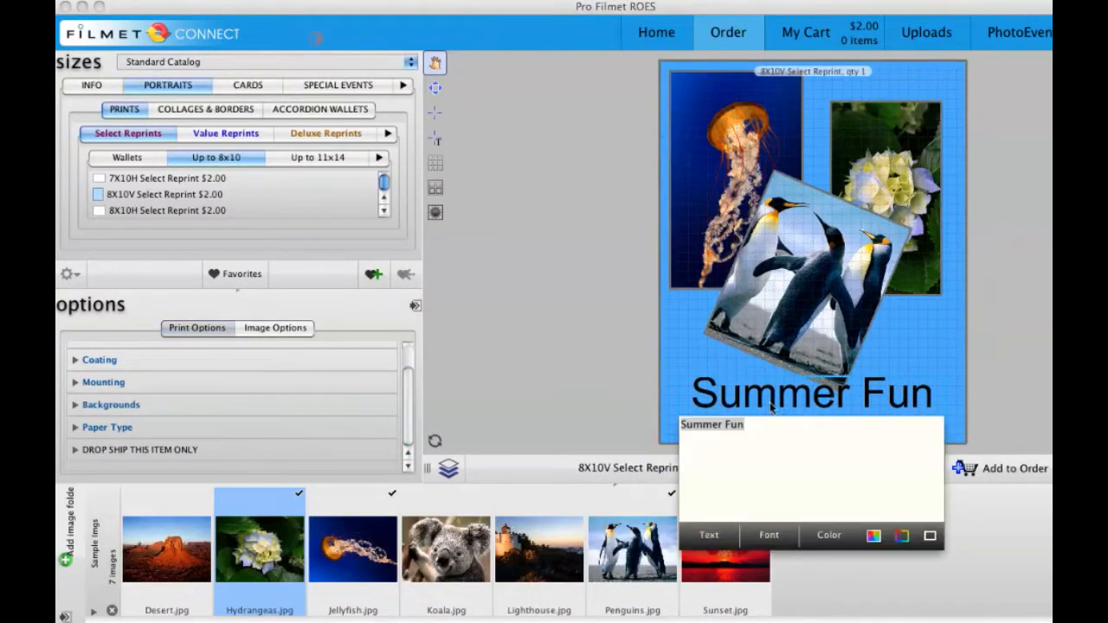
{"action": "left_click", "coordinate": [828, 531]}
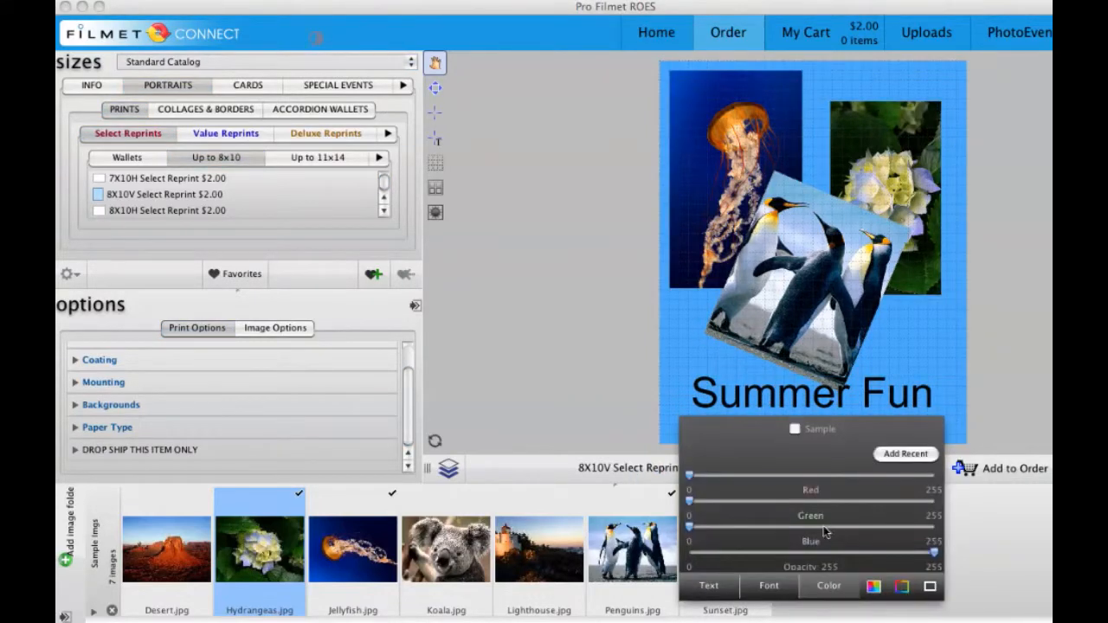
{"action": "left_click", "coordinate": [690, 475]}
{"action": "left_click_drag", "start_coordinate": [874, 487], "coordinate": [935, 485]}
{"action": "left_click_drag", "start_coordinate": [690, 502], "coordinate": [938, 509]}
{"action": "left_click_drag", "start_coordinate": [696, 528], "coordinate": [956, 538]}
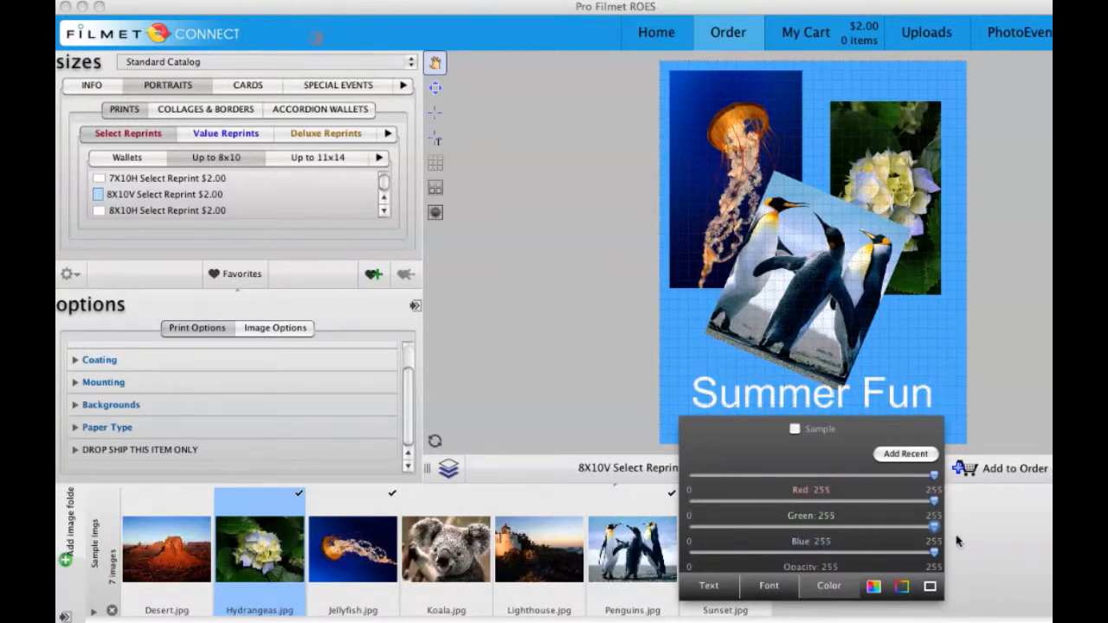
Step: Change the "Summer Fun" text to a heavy serif font
{"action": "left_click", "coordinate": [779, 588]}
{"action": "scroll", "coordinate": [697, 481], "scroll_direction": "down", "scroll_amount": 15}
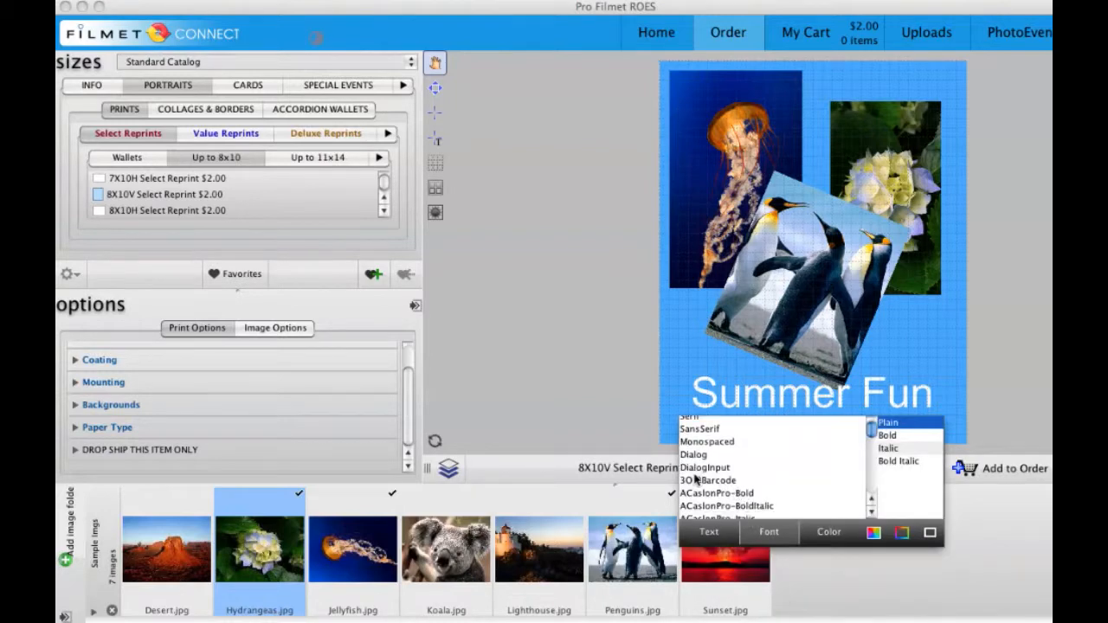
{"action": "left_click", "coordinate": [703, 482]}
{"action": "left_click", "coordinate": [878, 367]}
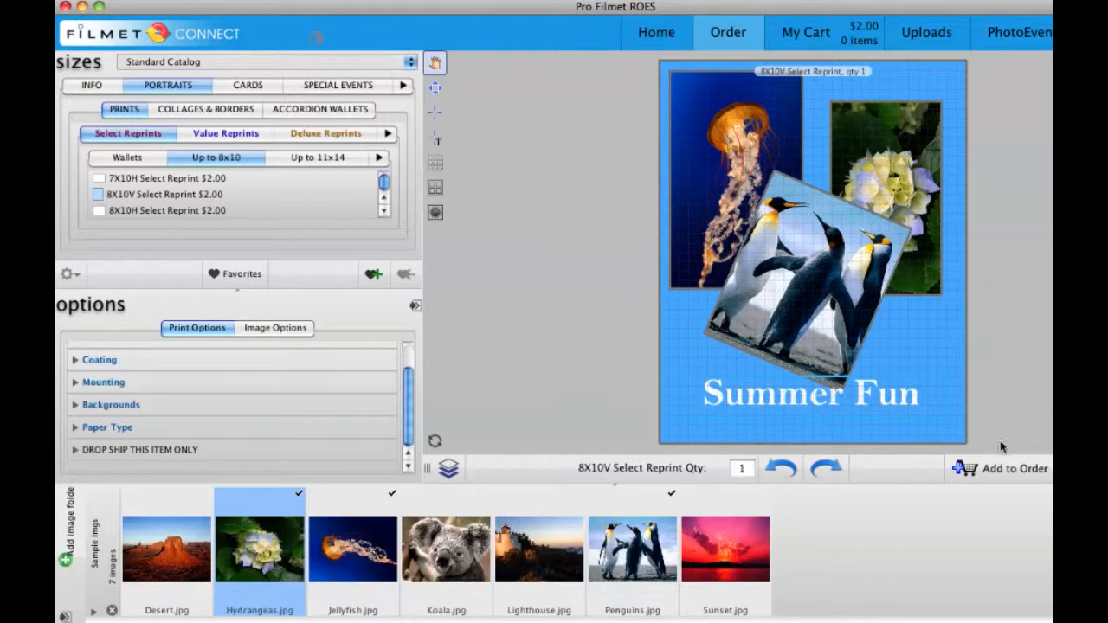
{"action": "left_click", "coordinate": [900, 374]}
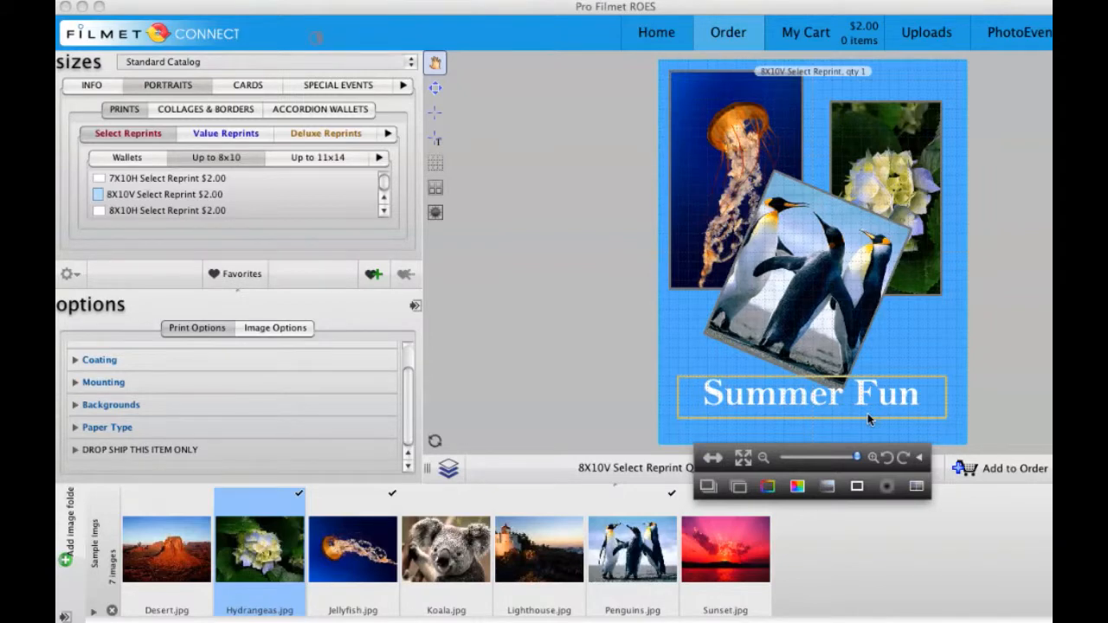
{"action": "left_click", "coordinate": [765, 405]}
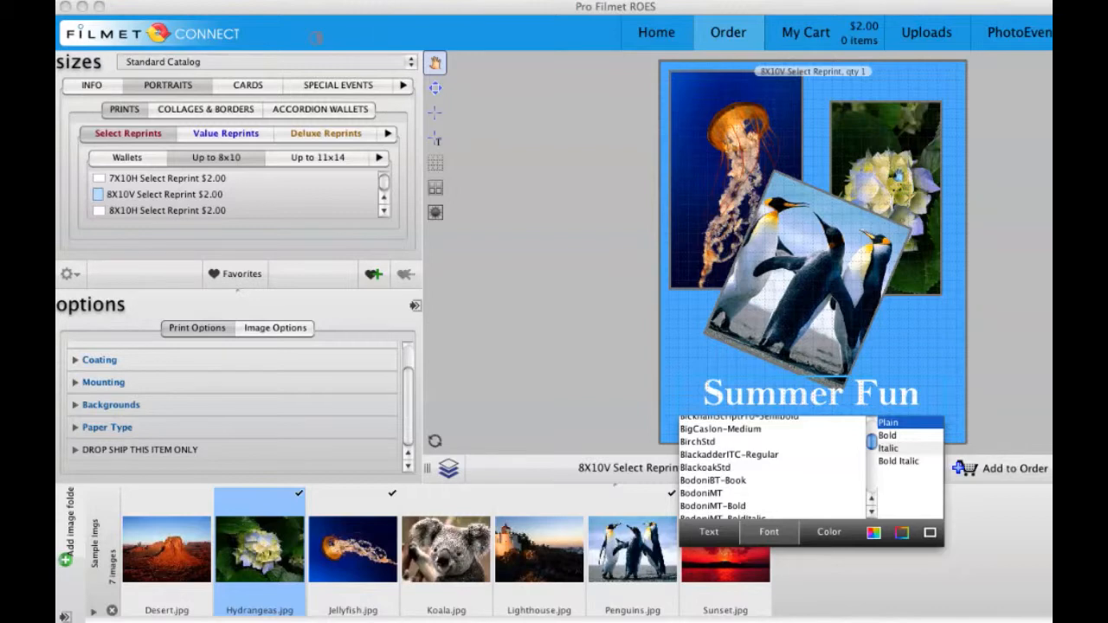
{"action": "left_click", "coordinate": [898, 178]}
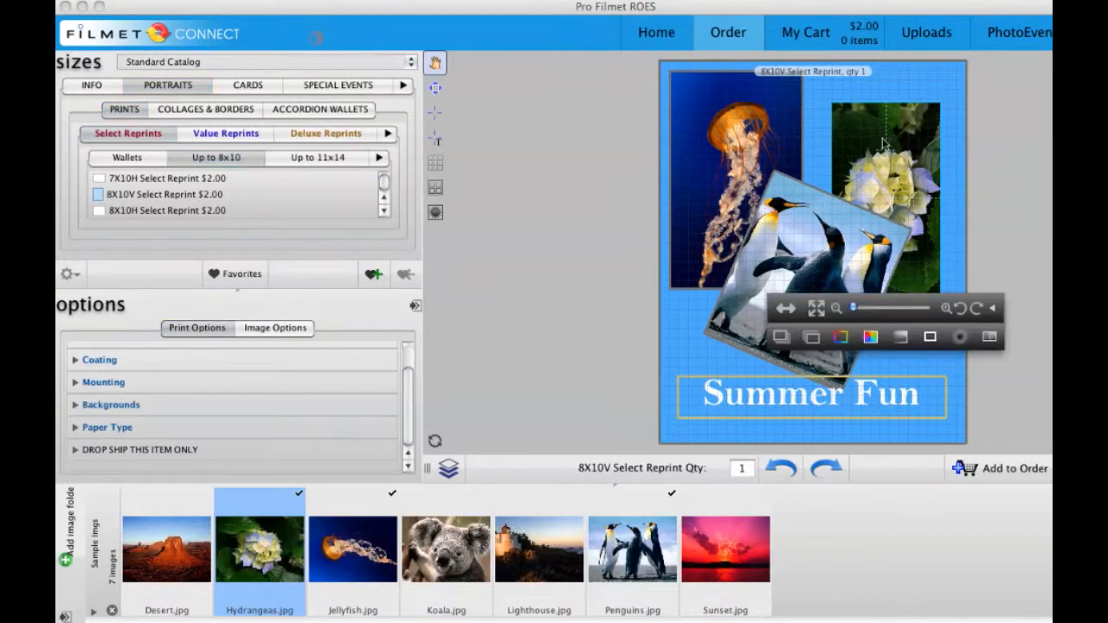
{"action": "left_click", "coordinate": [973, 396]}
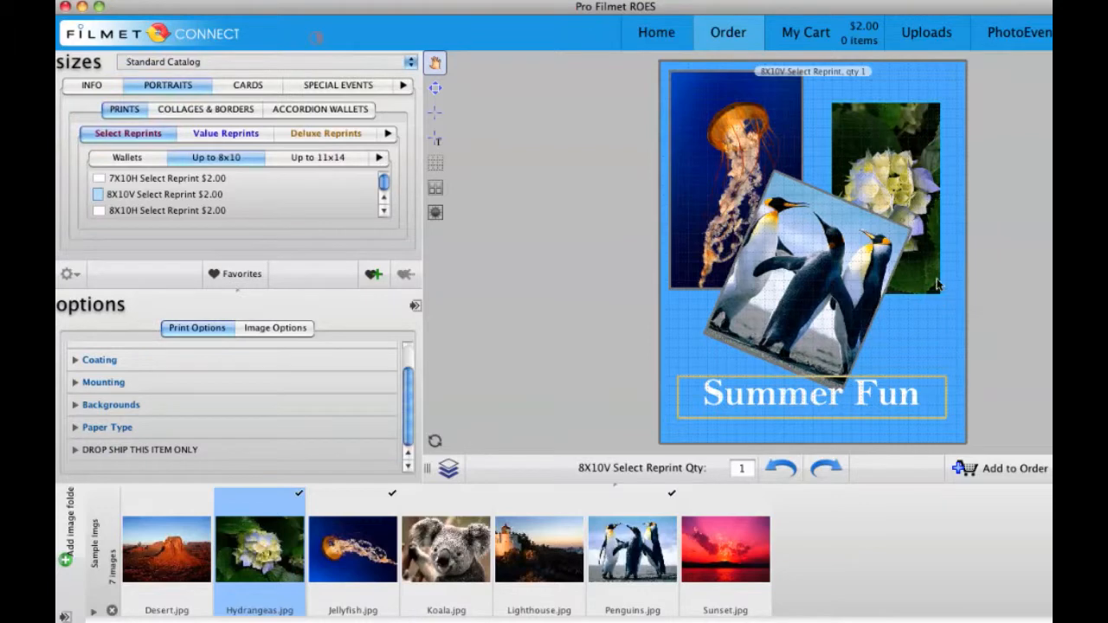
Step: Apply a rough-edged mask to the hydrangea image and browse the other mask shapes, including hearts, stars, numbers and letters
{"action": "left_click", "coordinate": [919, 180]}
{"action": "left_click", "coordinate": [993, 340]}
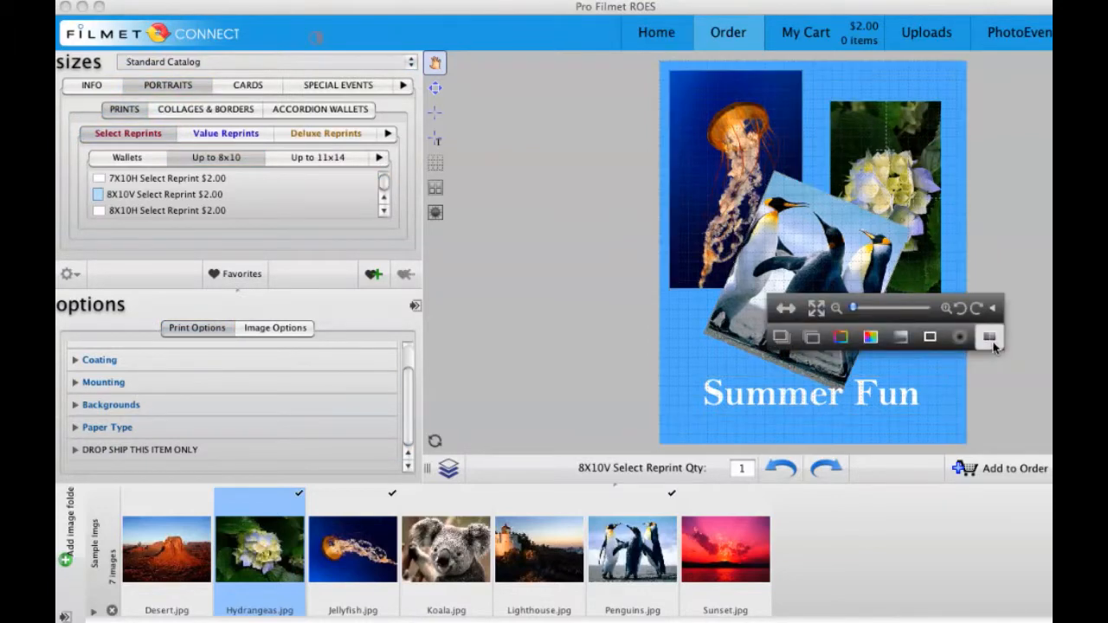
{"action": "left_click", "coordinate": [958, 337]}
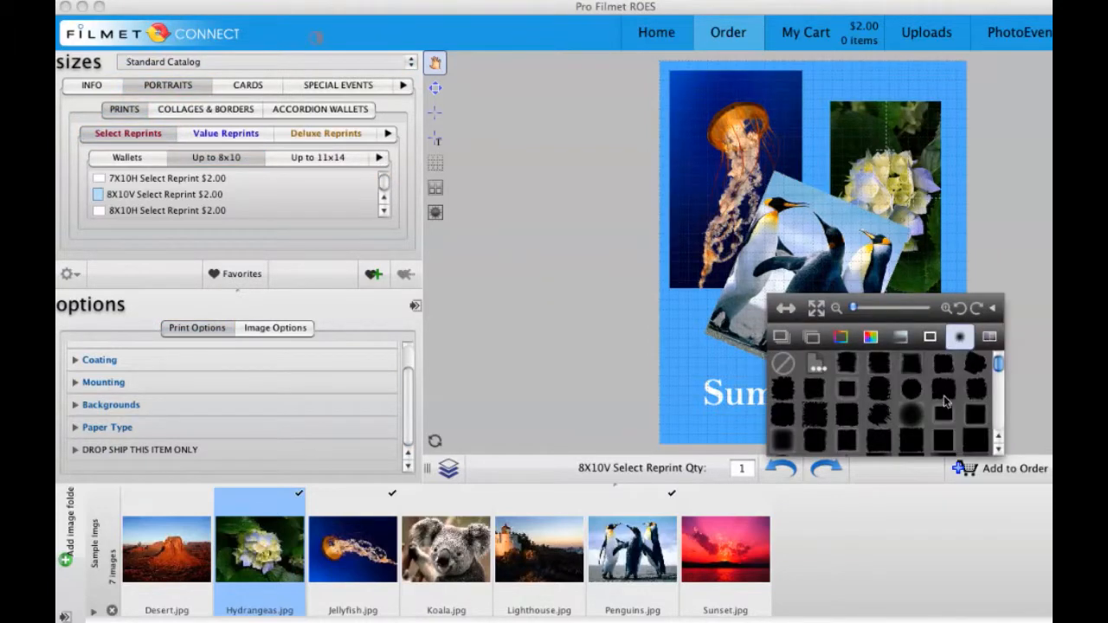
{"action": "left_click", "coordinate": [910, 398]}
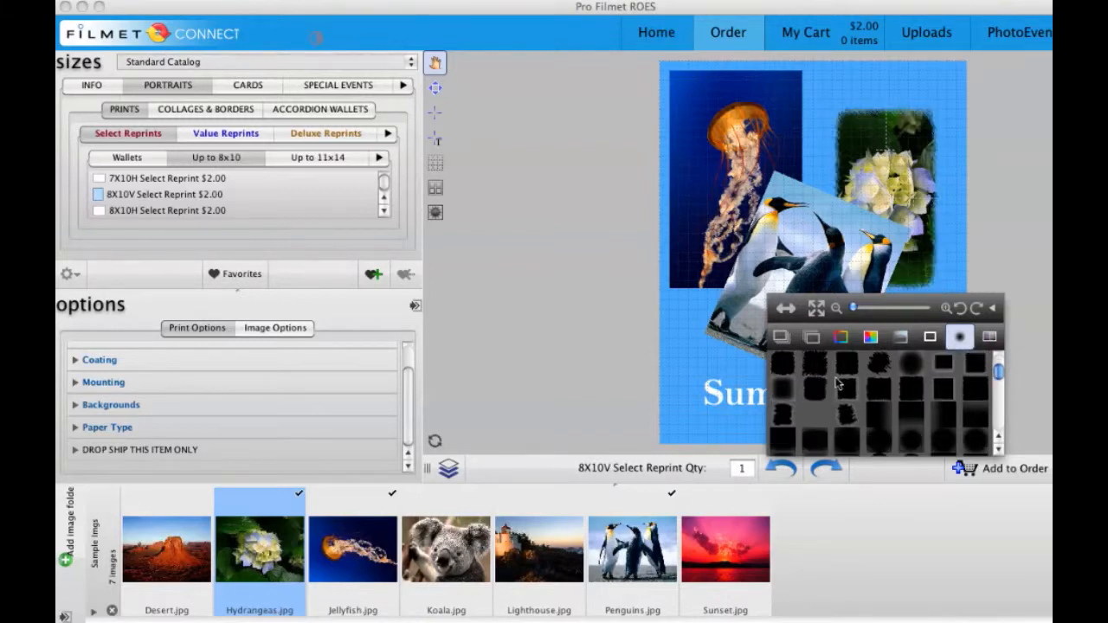
{"action": "scroll", "coordinate": [878, 400], "scroll_direction": "down", "scroll_amount": 5}
{"action": "scroll", "coordinate": [883, 400], "scroll_direction": "up", "scroll_amount": 3}
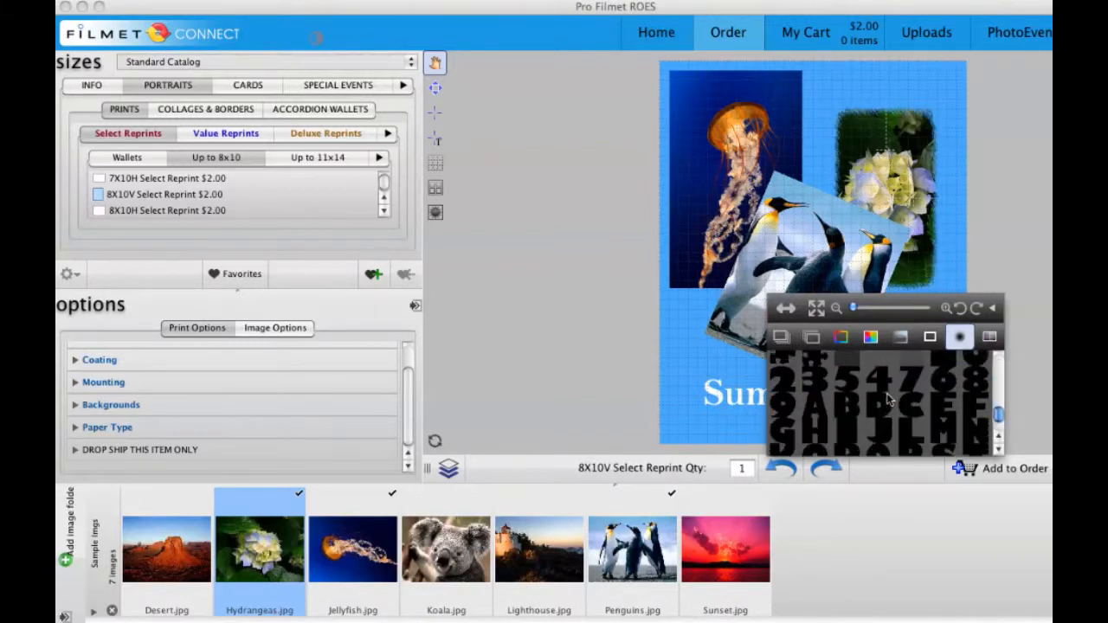
{"action": "scroll", "coordinate": [887, 406], "scroll_direction": "down", "scroll_amount": 4}
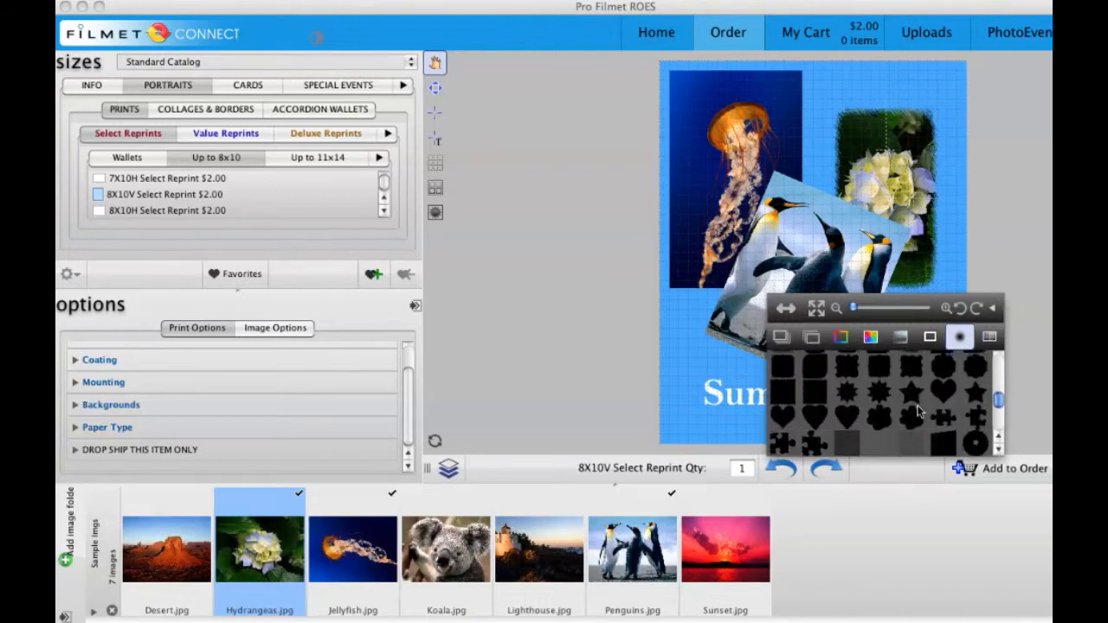
{"action": "scroll", "coordinate": [941, 414], "scroll_direction": "down", "scroll_amount": 2}
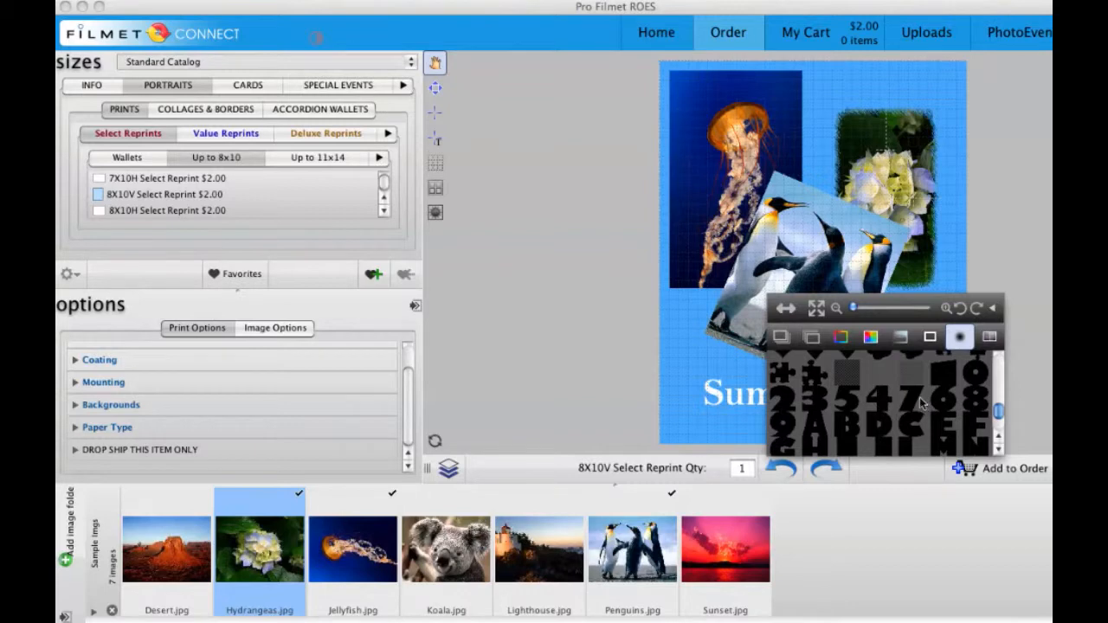
Step: Add a light cyan stroke to the jellyfish image with red set to 144 and a width of .25
{"action": "left_click", "coordinate": [726, 203]}
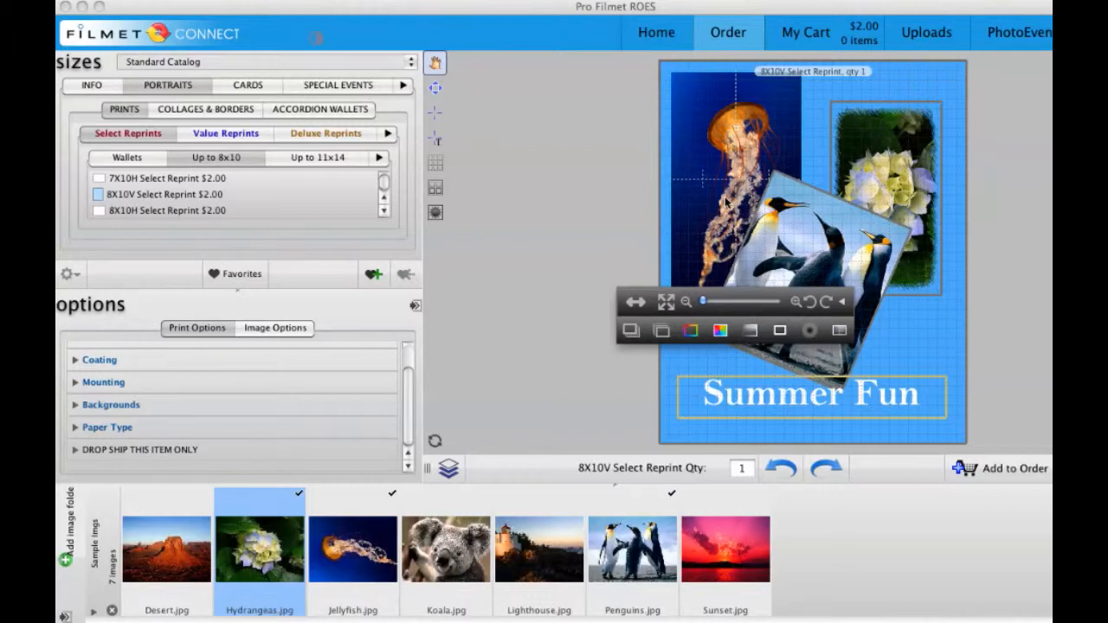
{"action": "left_click", "coordinate": [779, 330]}
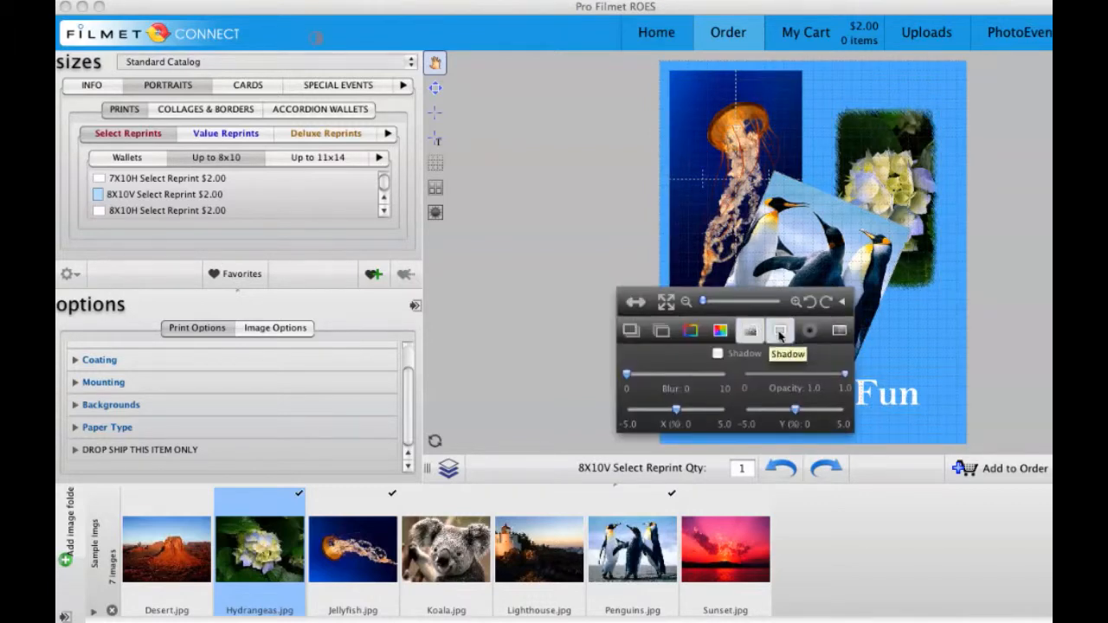
{"action": "left_click", "coordinate": [690, 330]}
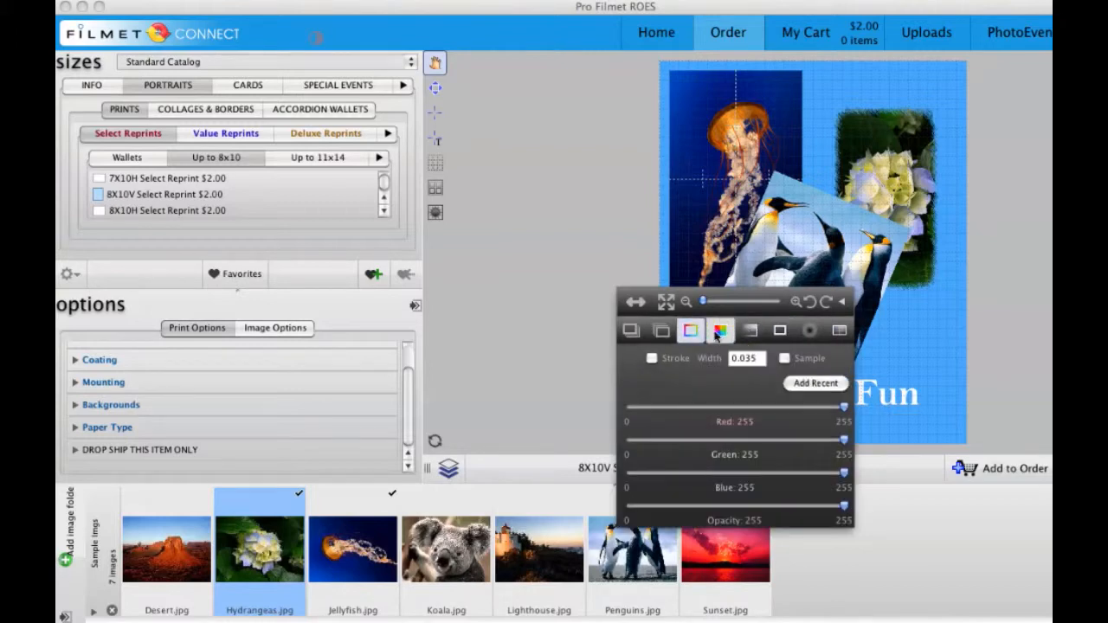
{"action": "left_click", "coordinate": [653, 360]}
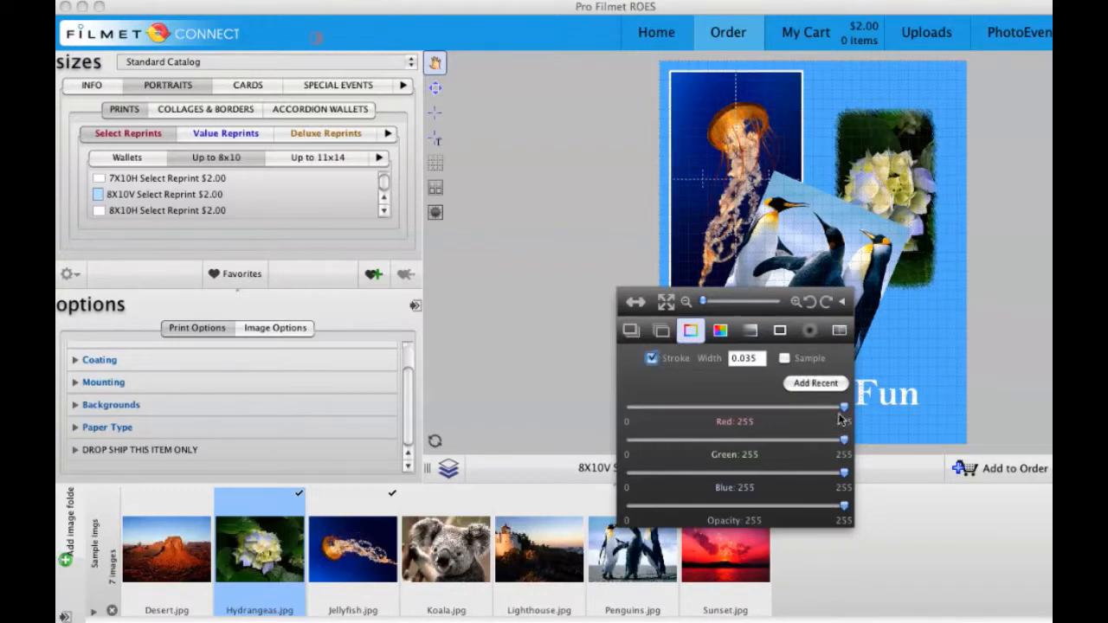
{"action": "left_click_drag", "start_coordinate": [829, 413], "coordinate": [744, 413]}
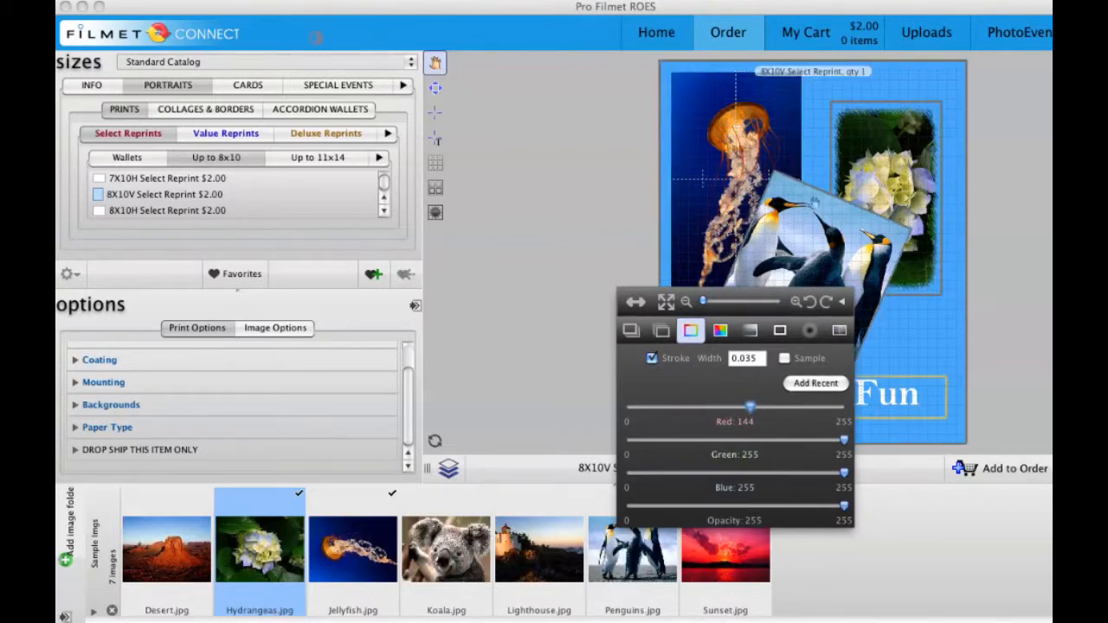
{"action": "left_click", "coordinate": [1015, 347]}
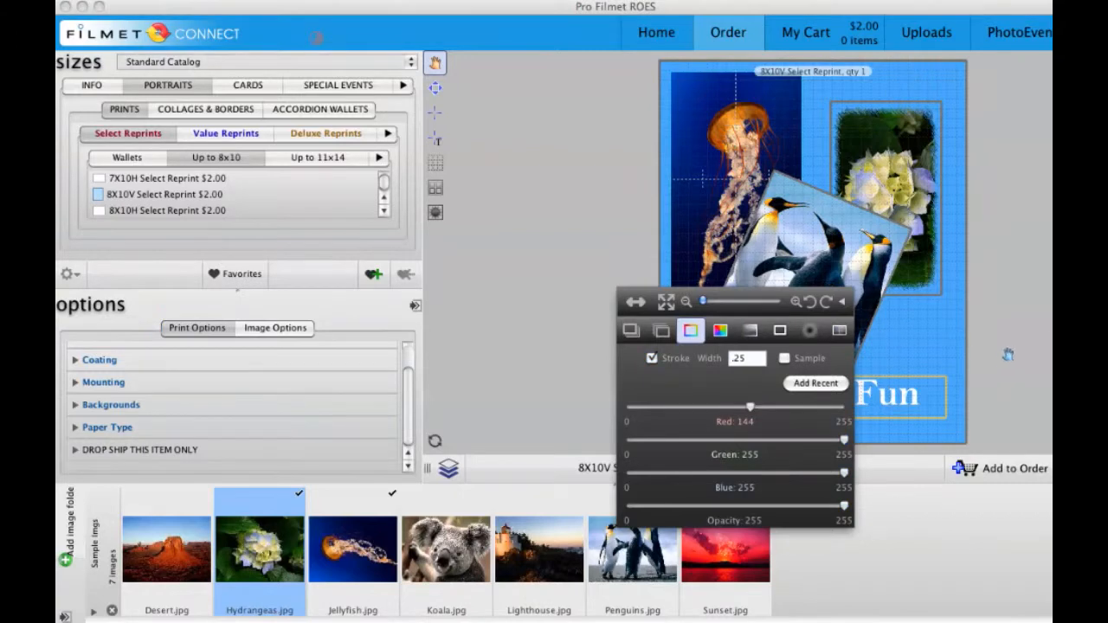
{"action": "left_click", "coordinate": [1045, 341]}
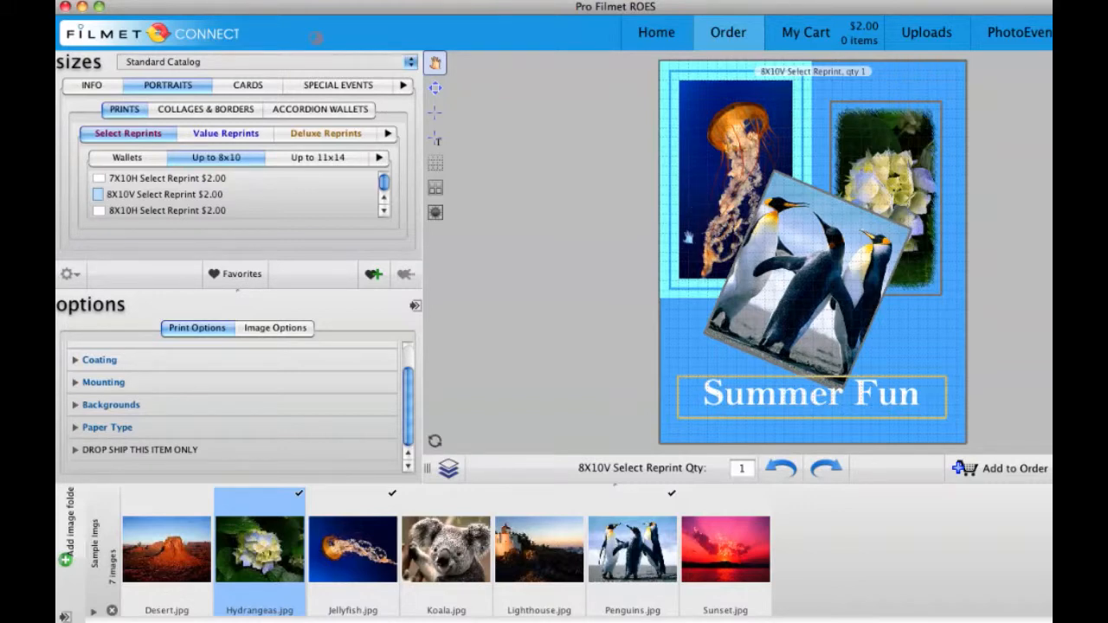
Step: Set the jellyfish image's stroke width to .10
{"action": "left_click", "coordinate": [689, 237]}
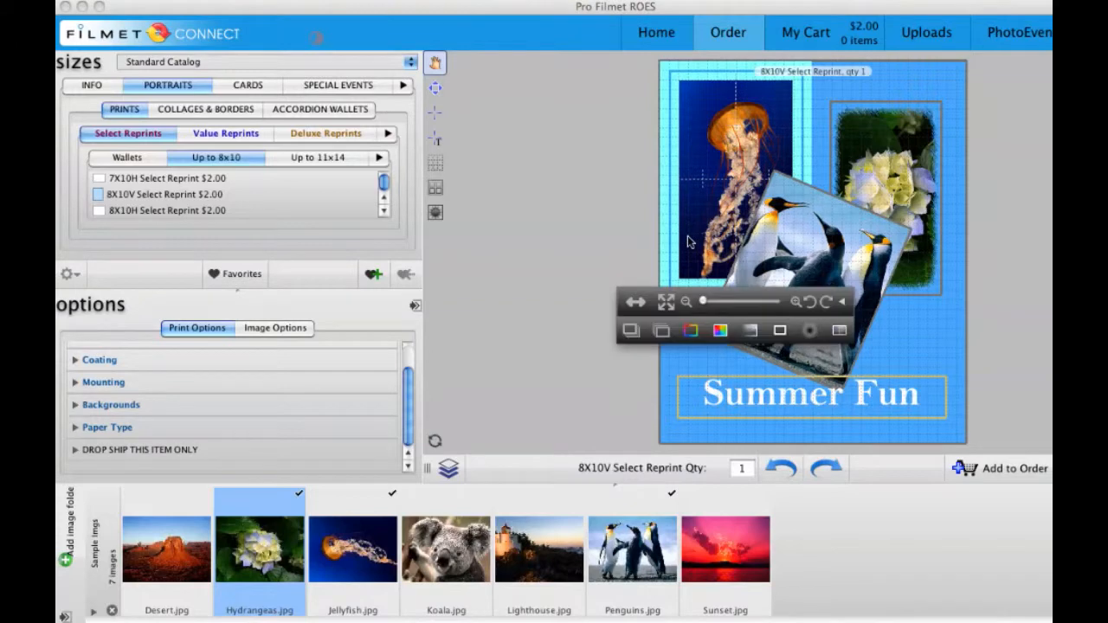
{"action": "left_click", "coordinate": [696, 337]}
{"action": "double_click", "coordinate": [737, 358]}
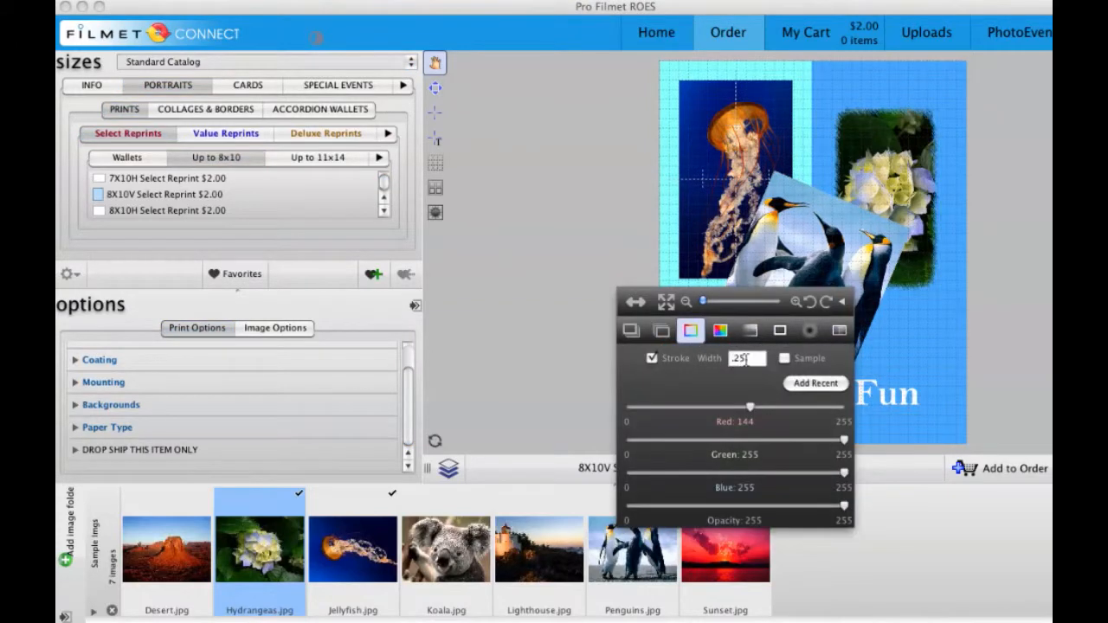
{"action": "type", "text": ".25"}
{"action": "key", "text": "Return"}
{"action": "type", "text": ".10"}
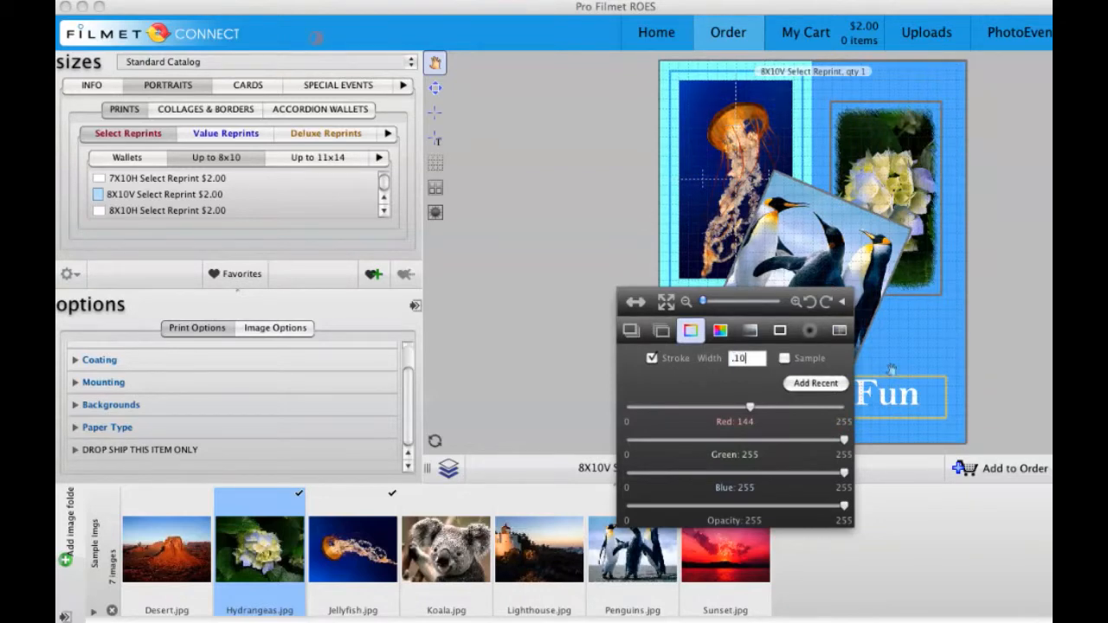
{"action": "left_click", "coordinate": [1012, 336]}
{"action": "left_click", "coordinate": [921, 269]}
{"action": "left_click", "coordinate": [1032, 251]}
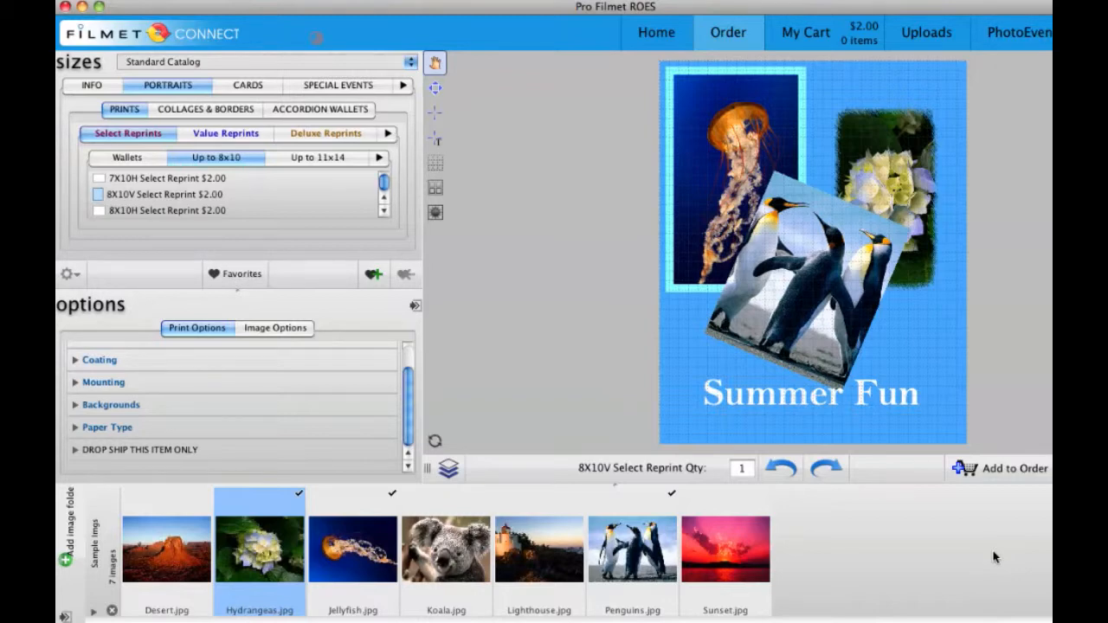
Step: Add the finished 8X10V collage print to the order and reset the template to a blank page
{"action": "left_click", "coordinate": [378, 278]}
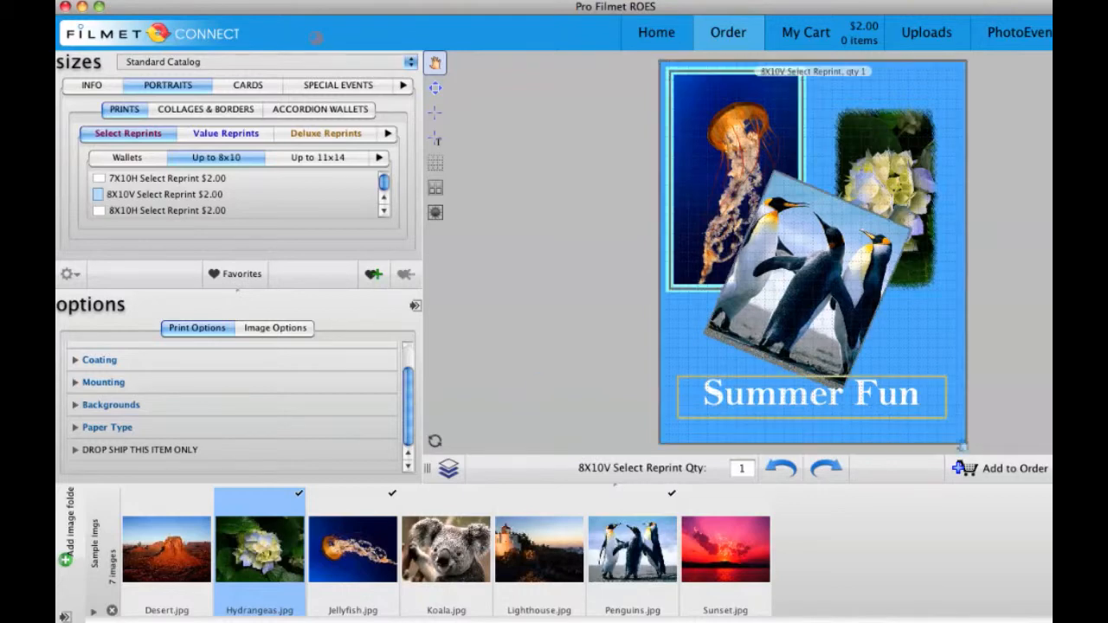
{"action": "left_click", "coordinate": [1020, 472]}
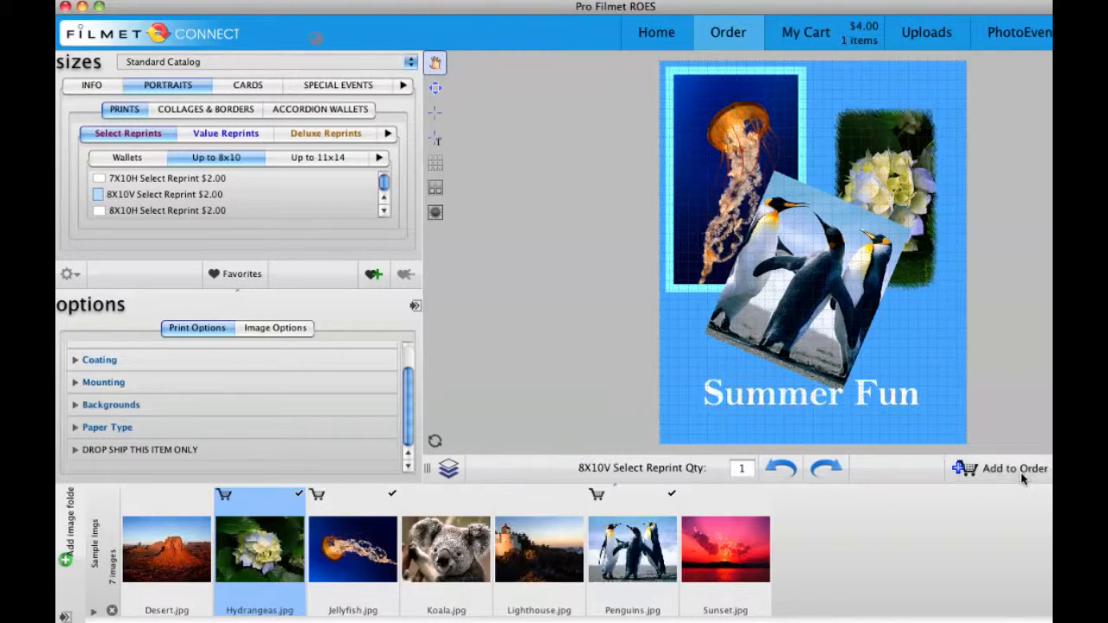
{"action": "left_click", "coordinate": [435, 443]}
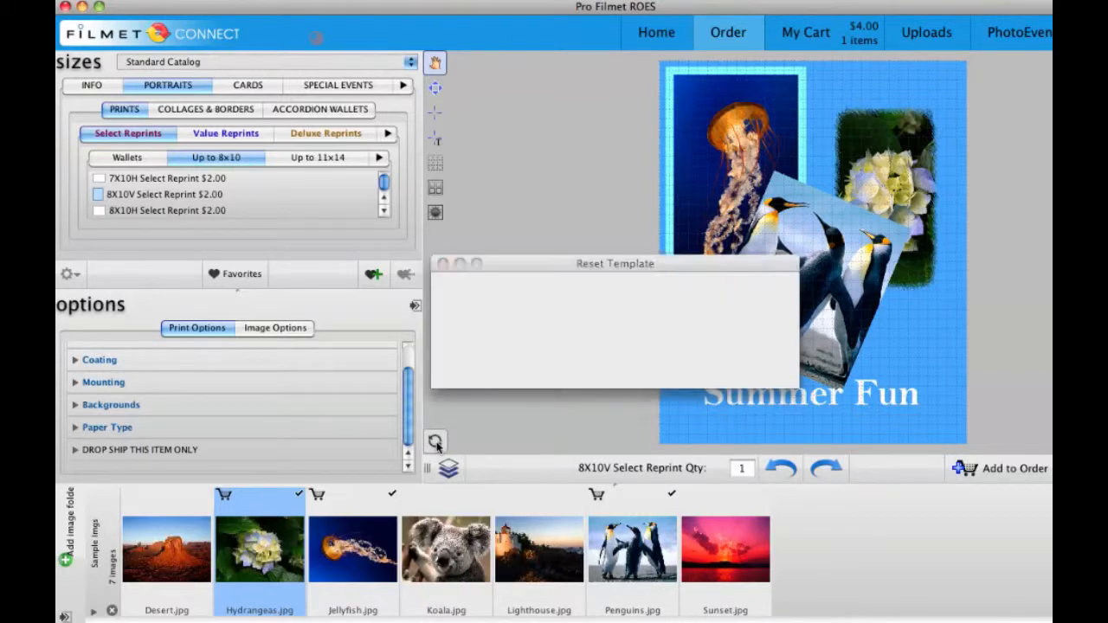
{"action": "left_click", "coordinate": [753, 363]}
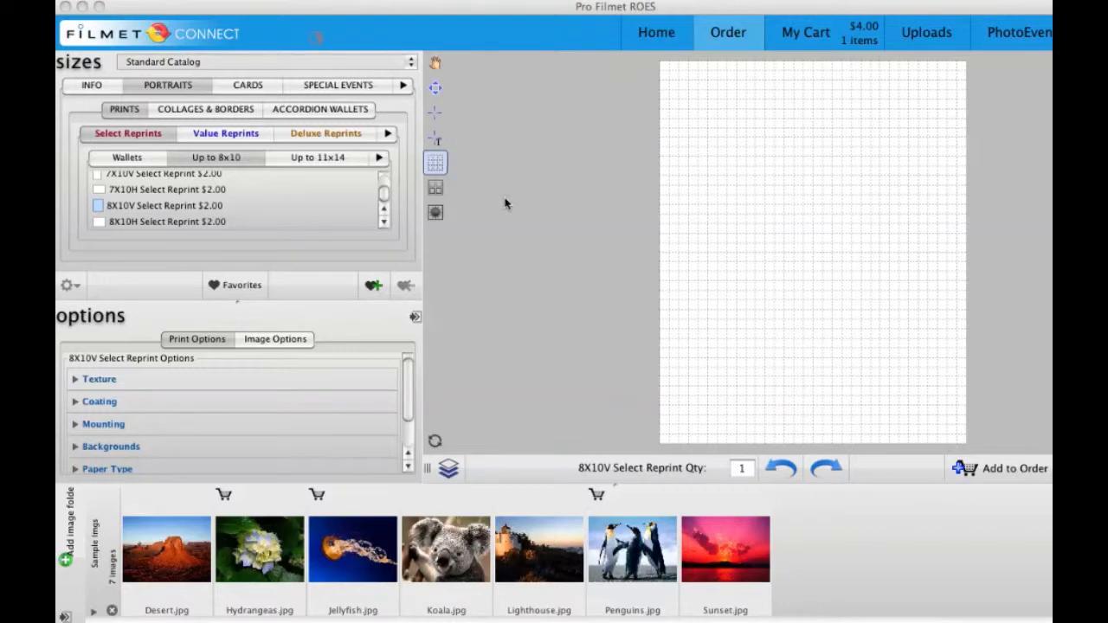
Step: Create a new montage on the blank 8X10V page with 3 nodes across, 3 down, and gap width and height of .25
{"action": "left_click", "coordinate": [506, 204]}
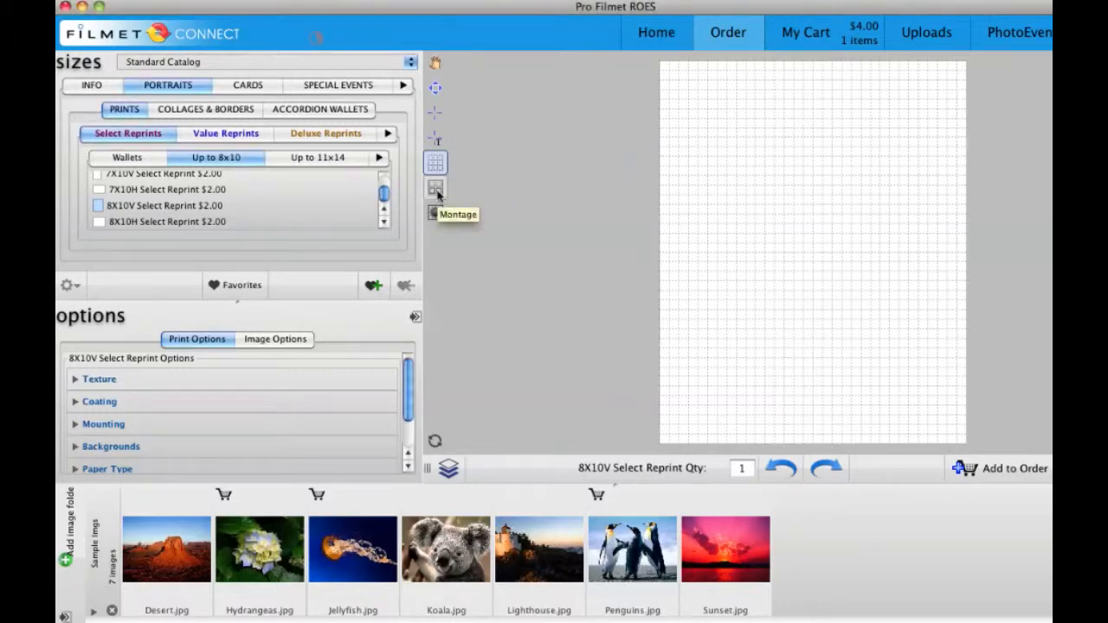
{"action": "left_click", "coordinate": [437, 192]}
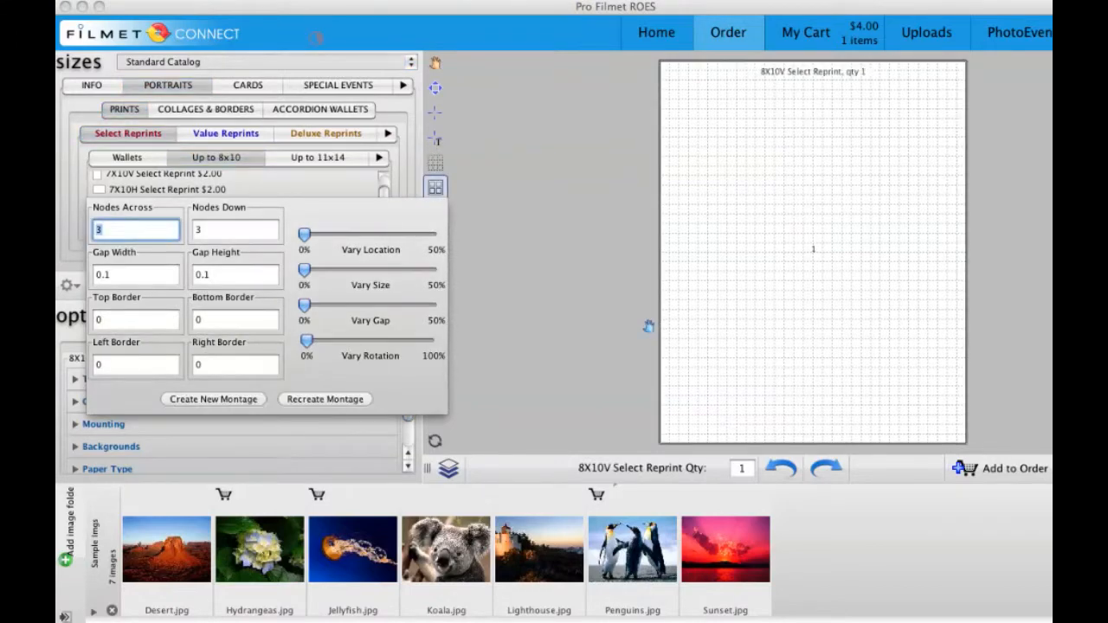
{"action": "double_click", "coordinate": [102, 273]}
{"action": "type", "text": "."}
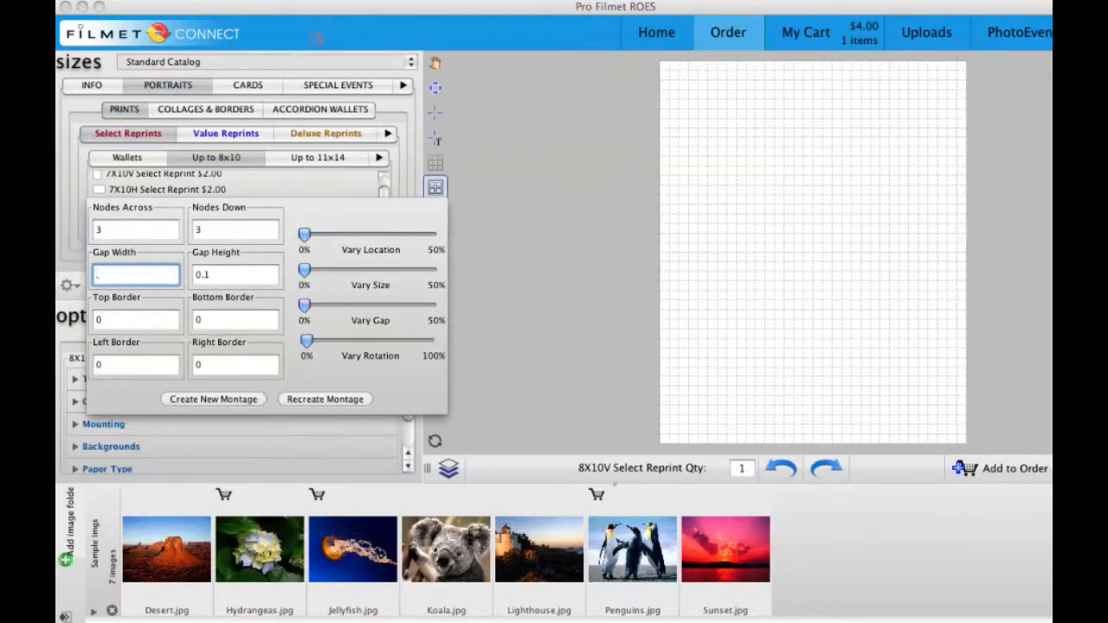
{"action": "type", "text": "25"}
{"action": "key", "text": "Tab"}
{"action": "type", "text": ".25"}
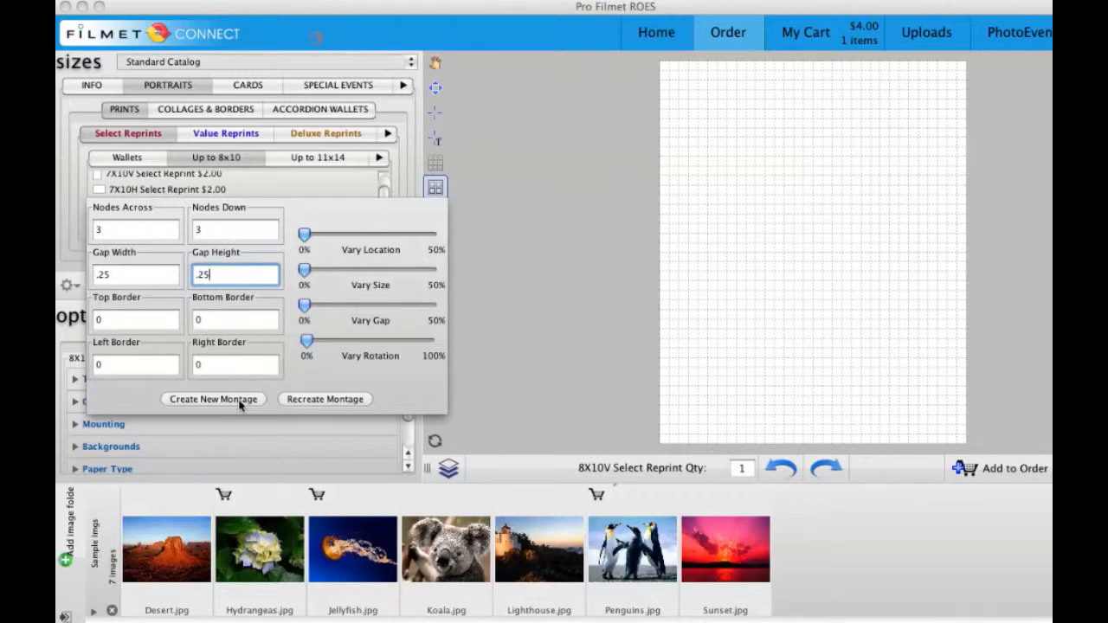
{"action": "left_click", "coordinate": [241, 403]}
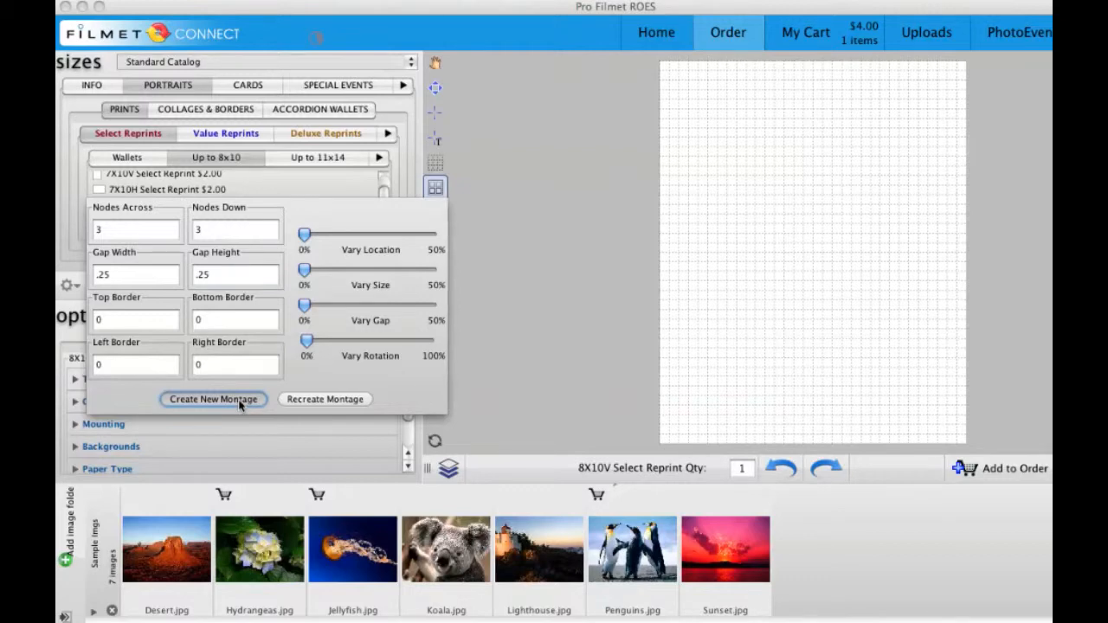
{"action": "left_click", "coordinate": [240, 403]}
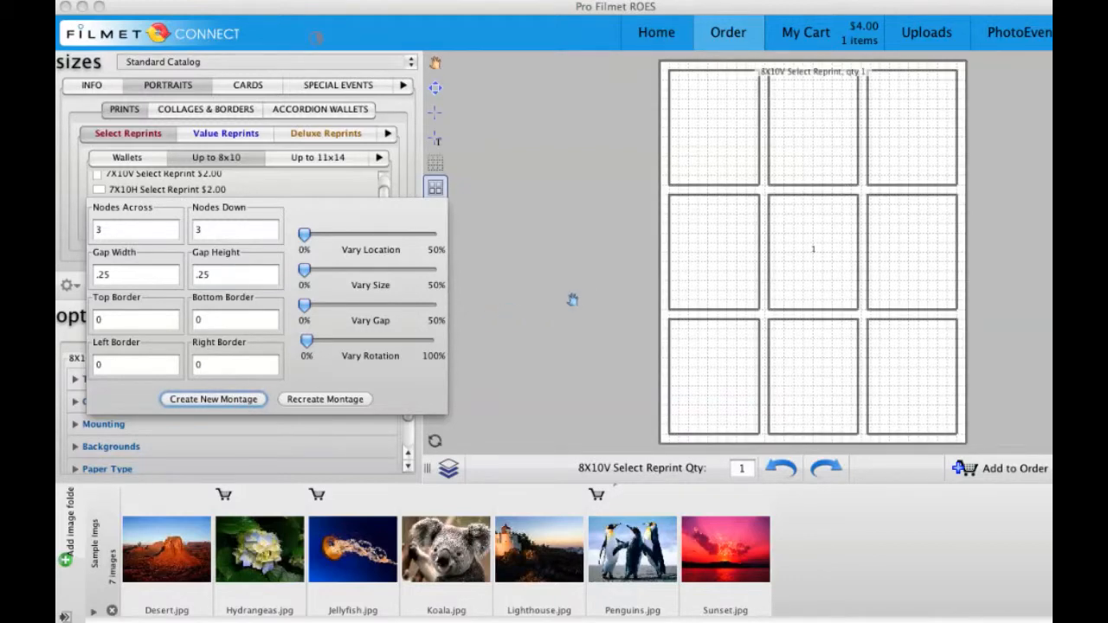
{"action": "left_click", "coordinate": [1020, 282]}
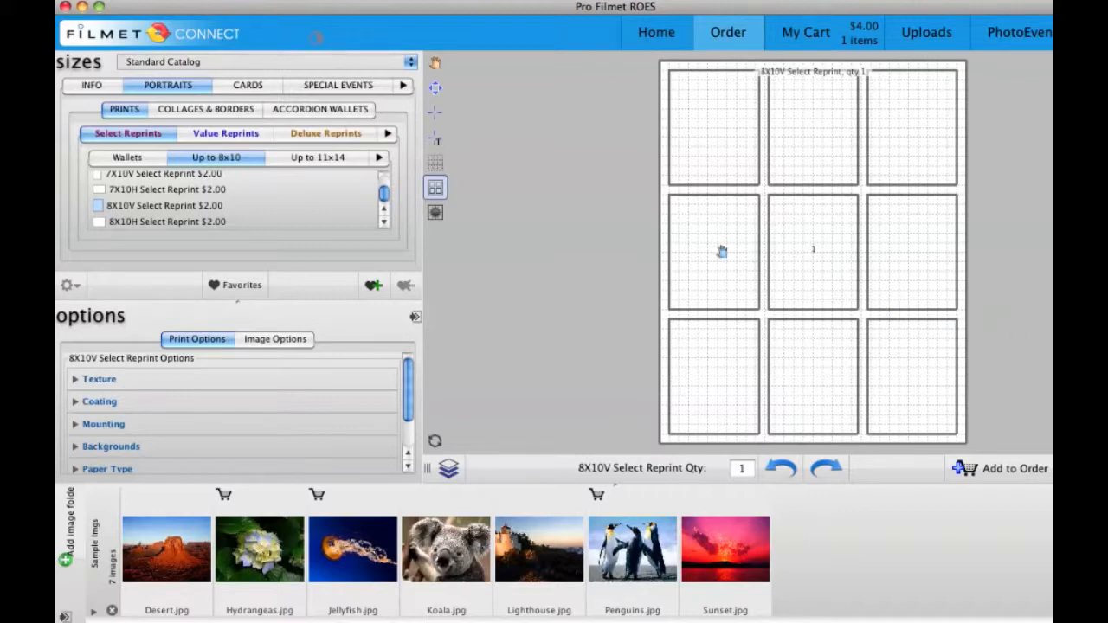
Step: Cut the centre node out of the 3 by 3 montage grid
{"action": "left_click", "coordinate": [840, 252]}
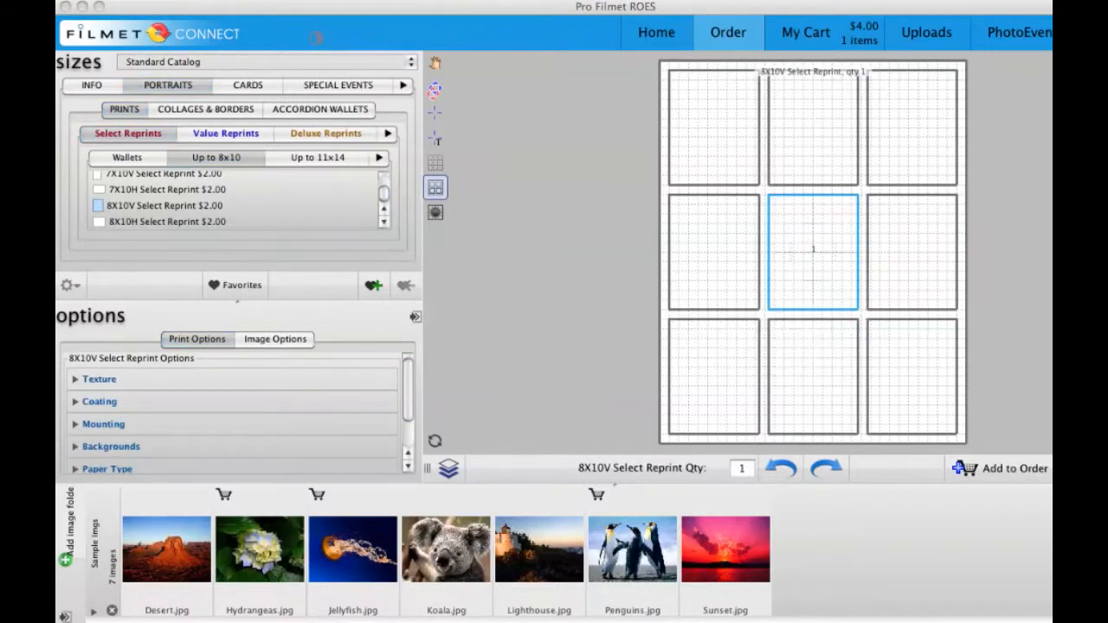
{"action": "left_click", "coordinate": [436, 88]}
{"action": "right_click", "coordinate": [810, 250]}
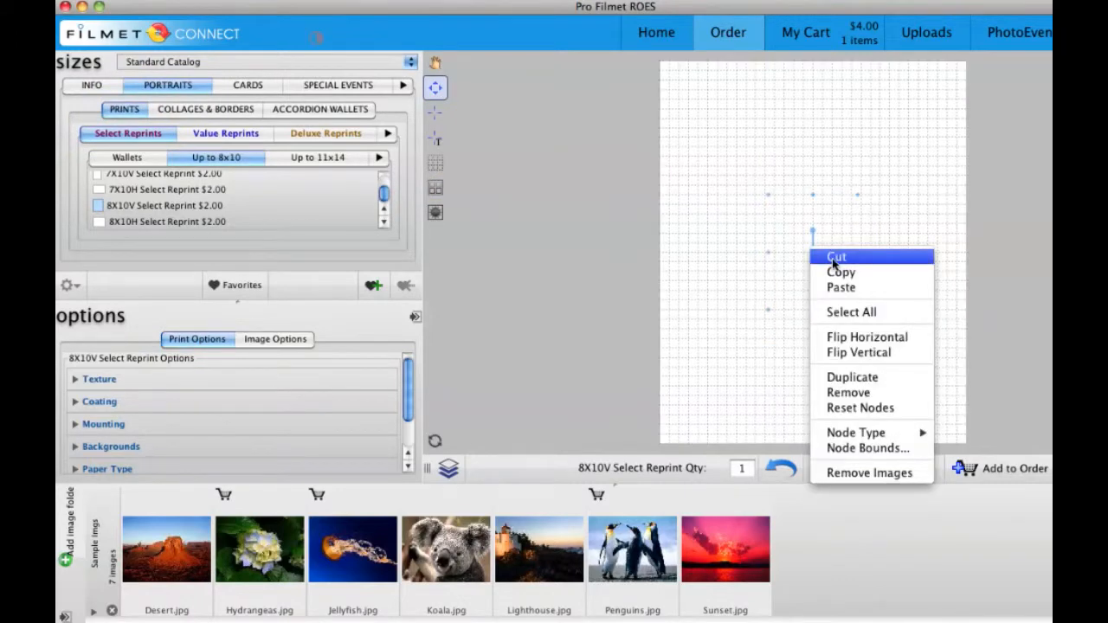
{"action": "left_click", "coordinate": [835, 258]}
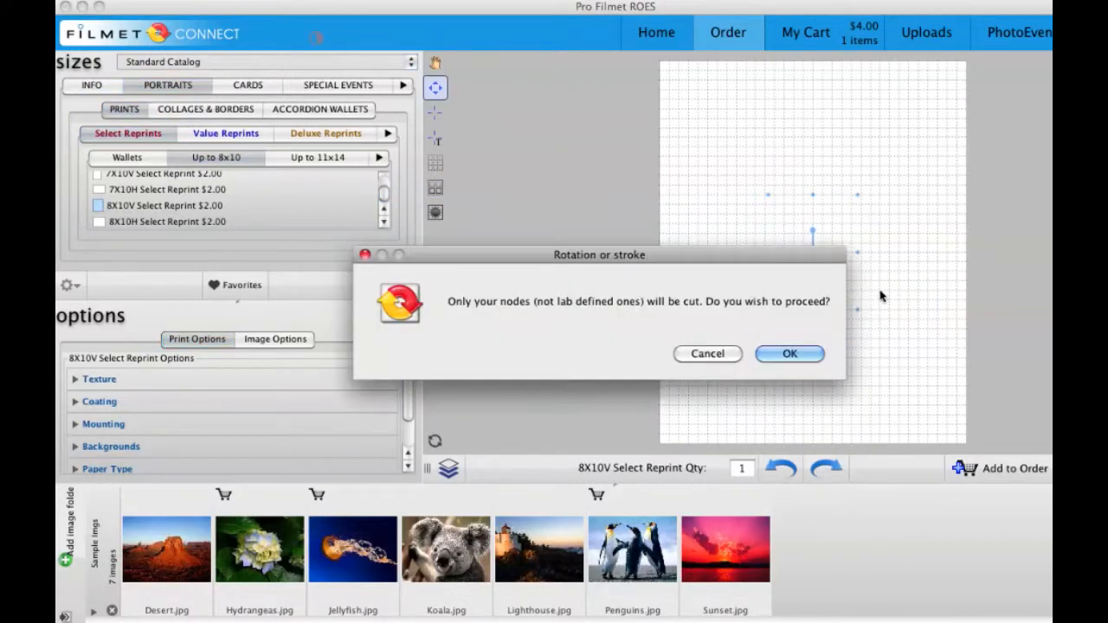
{"action": "left_click", "coordinate": [789, 354]}
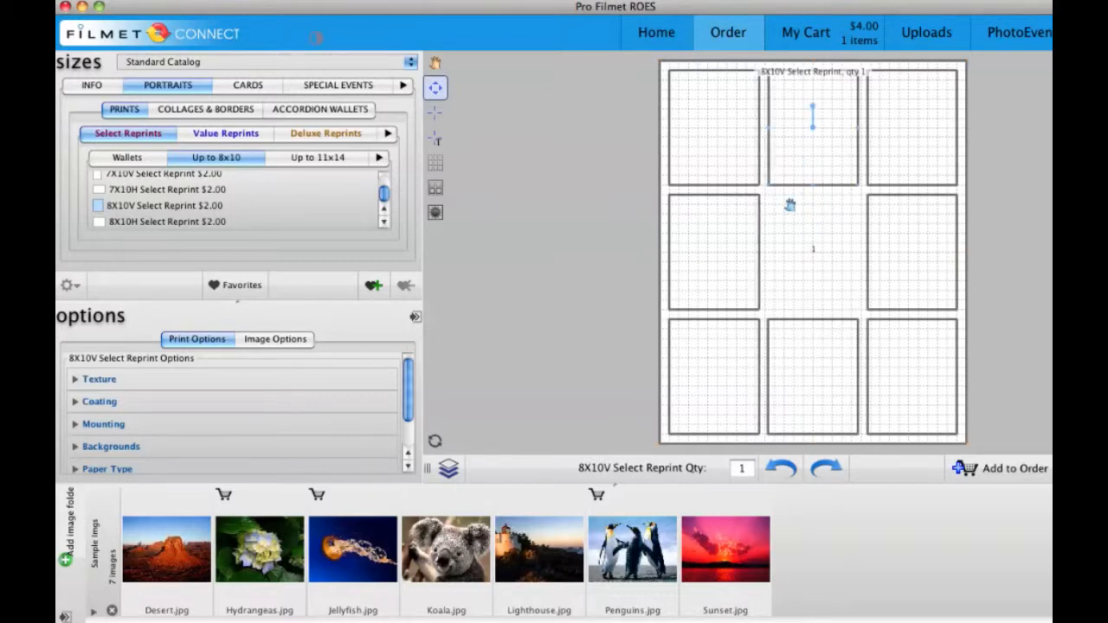
Step: Stretch the top-row middle node down over the empty centre space to line up with the bottom of the second row
{"action": "left_click", "coordinate": [819, 154]}
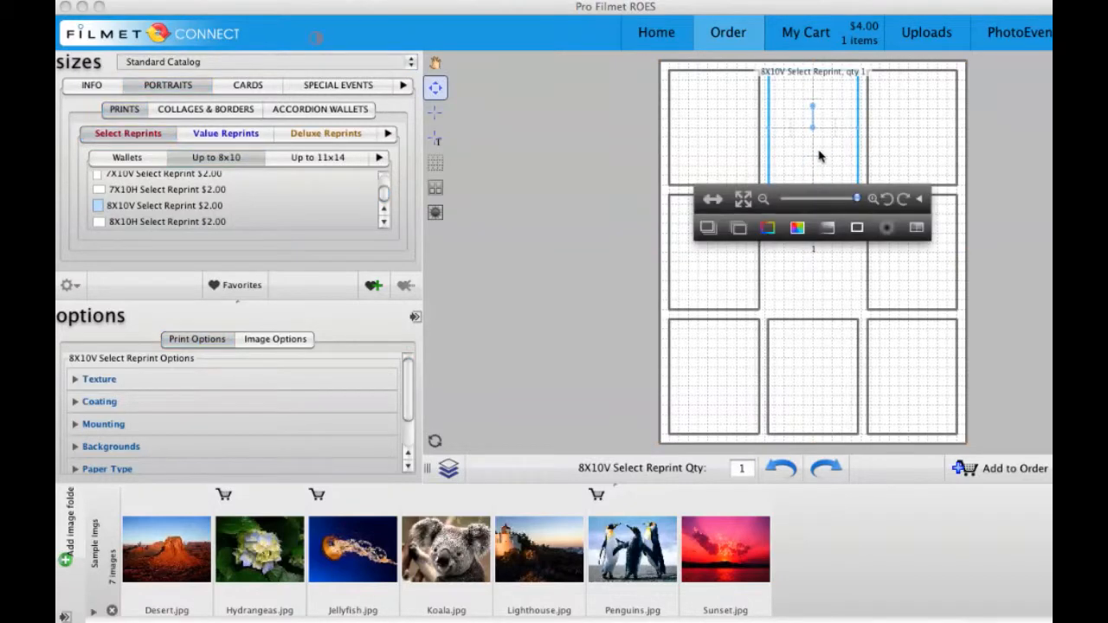
{"action": "left_click", "coordinate": [440, 96]}
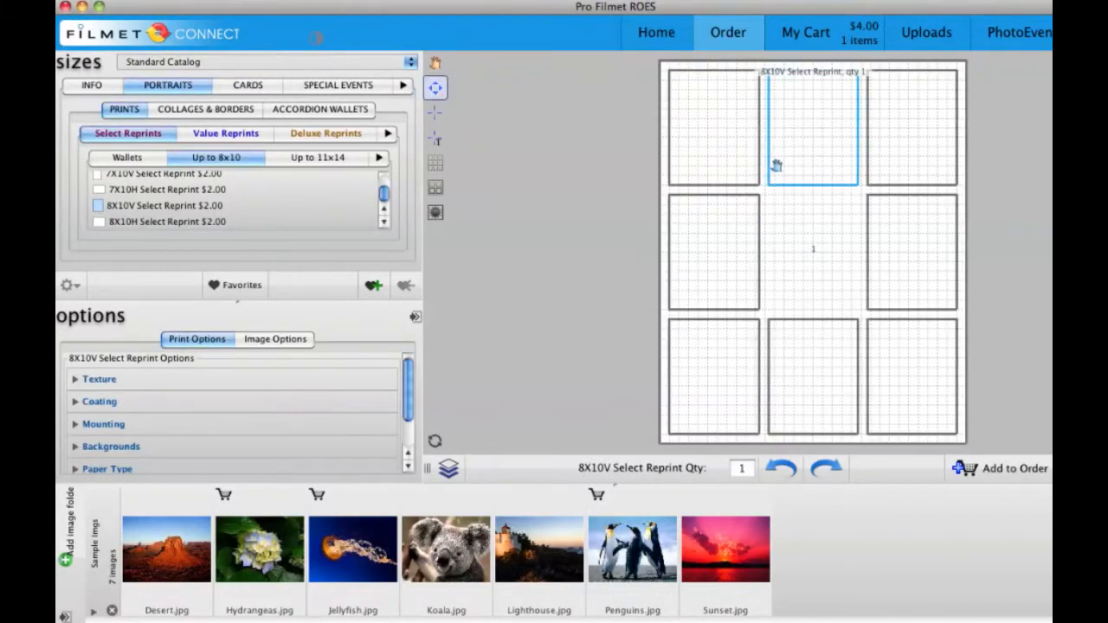
{"action": "left_click_drag", "start_coordinate": [809, 184], "coordinate": [830, 309]}
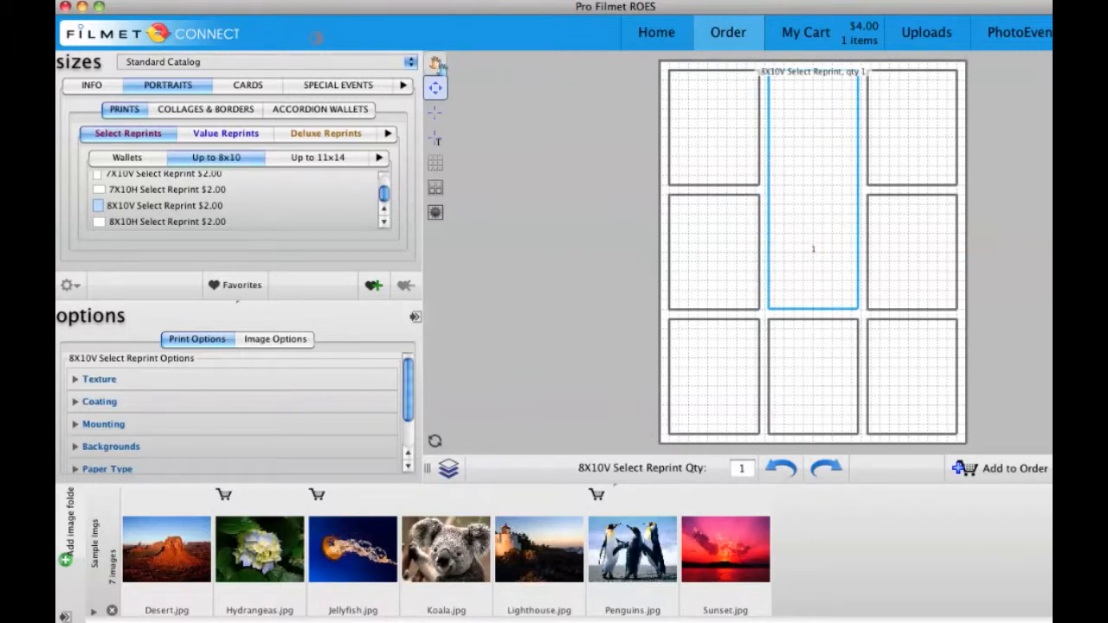
Step: Place Lighthouse.jpg in the tall middle node and shift the picture inside it to show the lighthouse tower
{"action": "left_click", "coordinate": [435, 64]}
{"action": "left_click", "coordinate": [558, 516]}
{"action": "left_click_drag", "start_coordinate": [558, 516], "coordinate": [816, 261]}
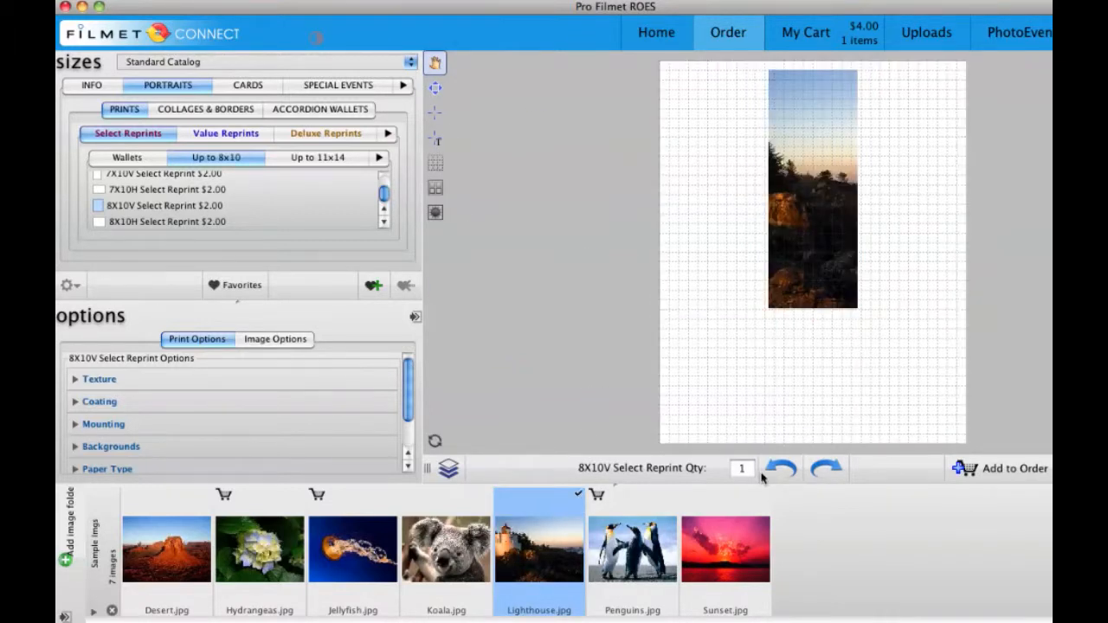
{"action": "left_click_drag", "start_coordinate": [894, 269], "coordinate": [935, 272]}
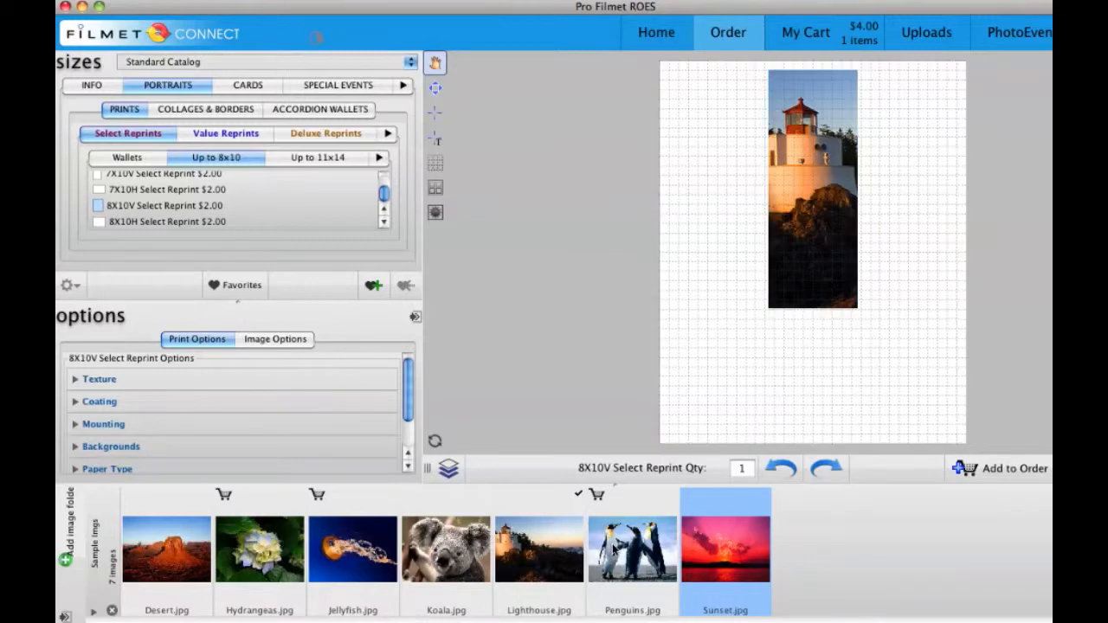
Step: Fill the bottom row with the penguins, sunset and desert images, and the second row's outer nodes with the koala and jellyfish
{"action": "left_click_drag", "start_coordinate": [625, 551], "coordinate": [703, 372]}
{"action": "left_click_drag", "start_coordinate": [654, 317], "coordinate": [714, 251]}
{"action": "left_click_drag", "start_coordinate": [679, 358], "coordinate": [915, 242]}
{"action": "left_click_drag", "start_coordinate": [160, 554], "coordinate": [917, 370]}
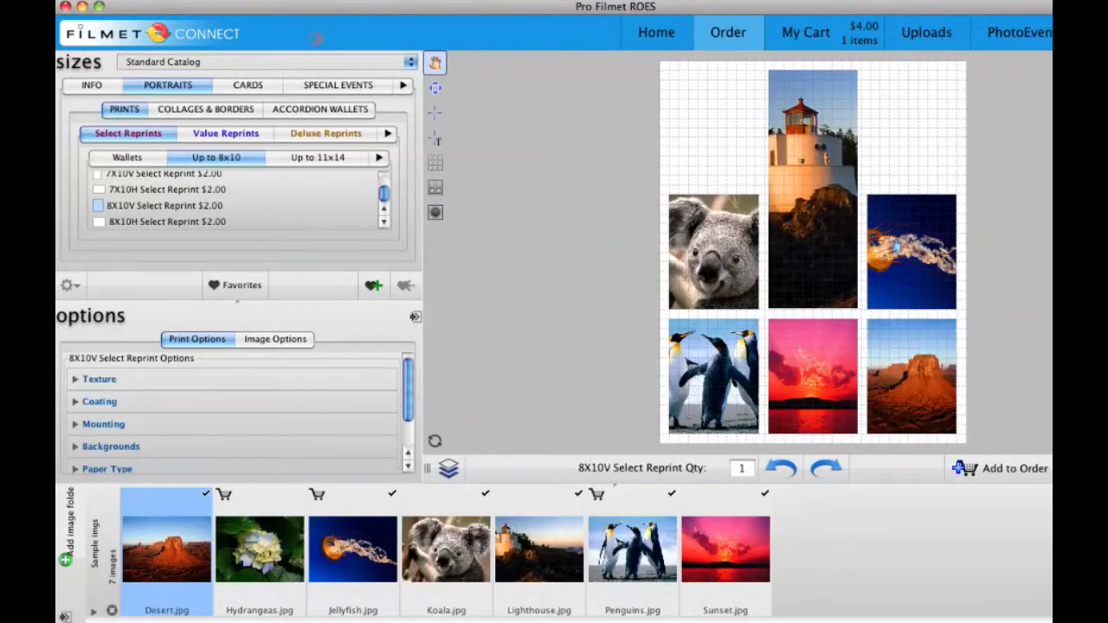
Step: Rotate the jellyfish image 90 degrees clockwise and zoom it out within its node
{"action": "left_click", "coordinate": [913, 244]}
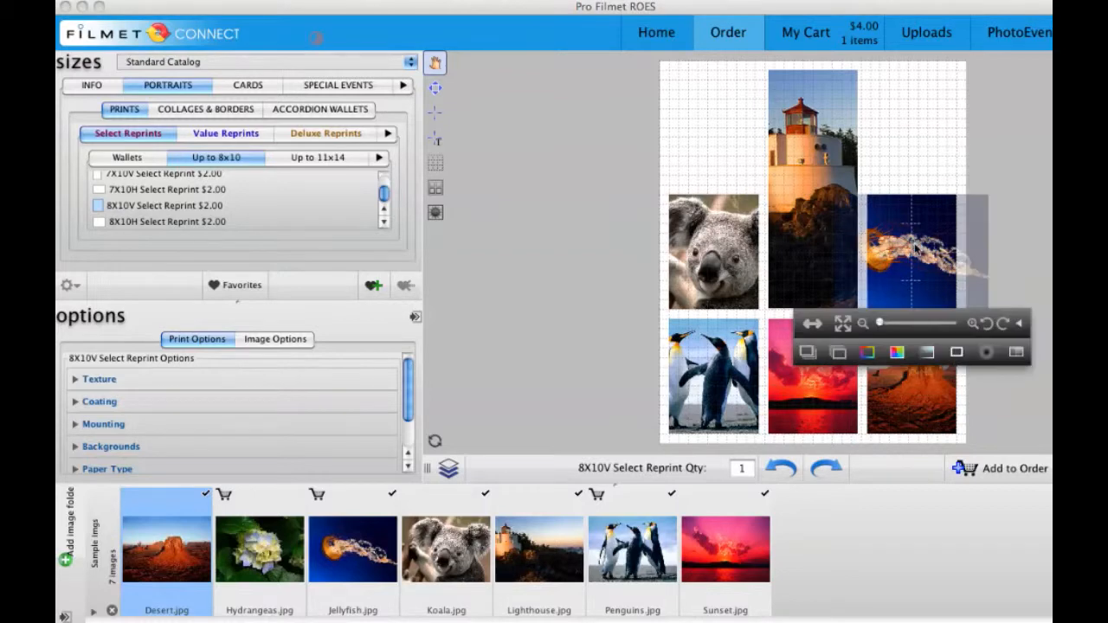
{"action": "left_click", "coordinate": [1002, 324]}
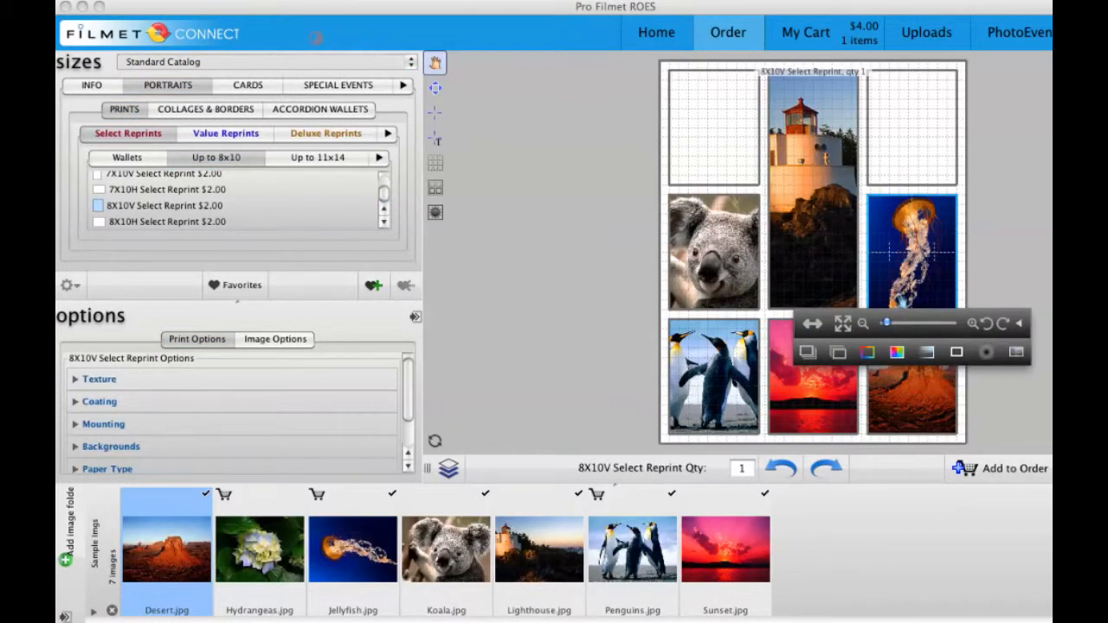
{"action": "left_click", "coordinate": [865, 325]}
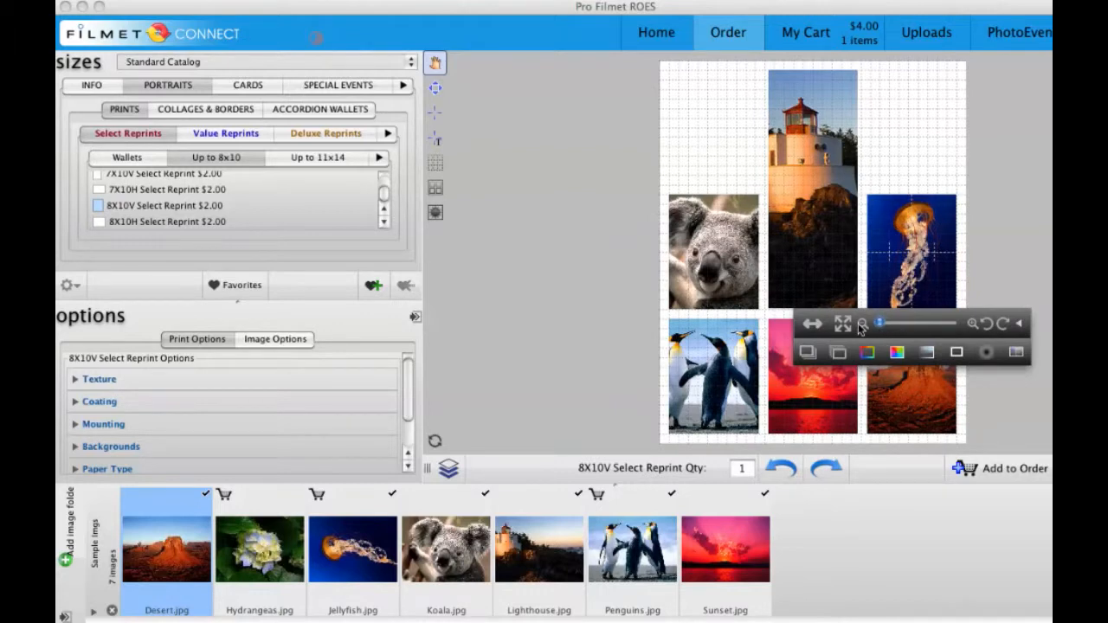
{"action": "left_click", "coordinate": [996, 260]}
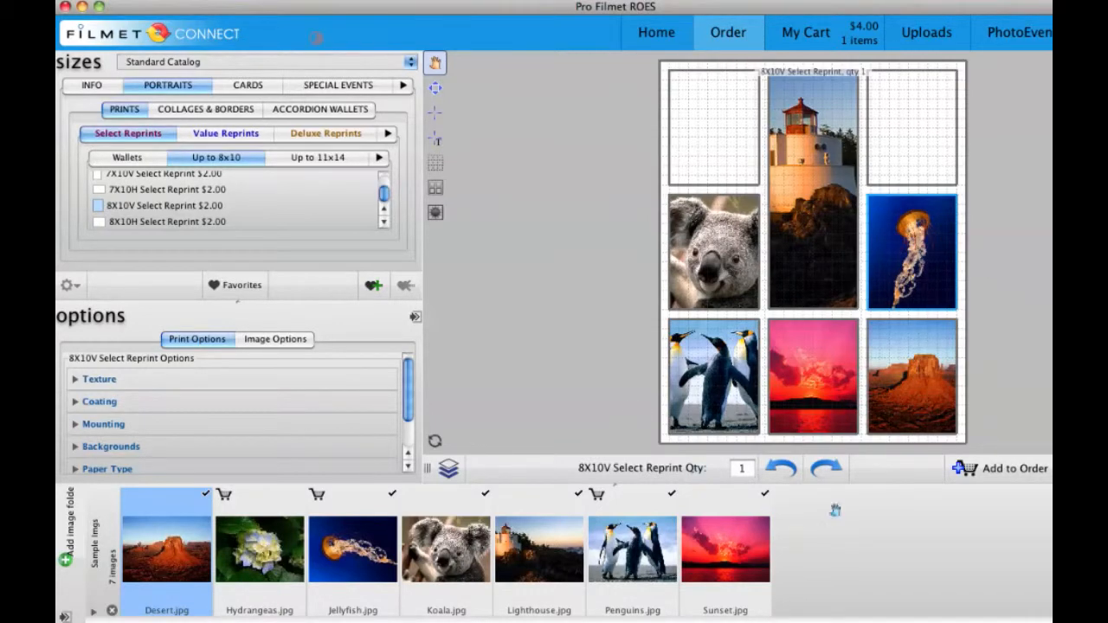
Step: Fill the page background with black, setting red and green to 0, and add the montage print to the order
{"action": "left_click", "coordinate": [793, 440]}
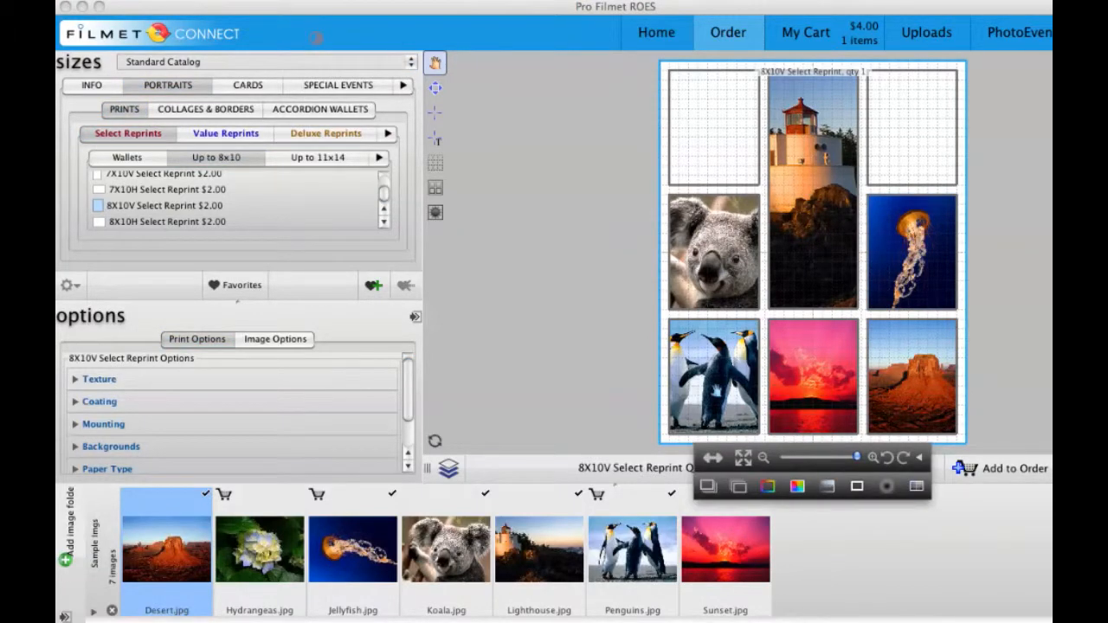
{"action": "left_click", "coordinate": [796, 485]}
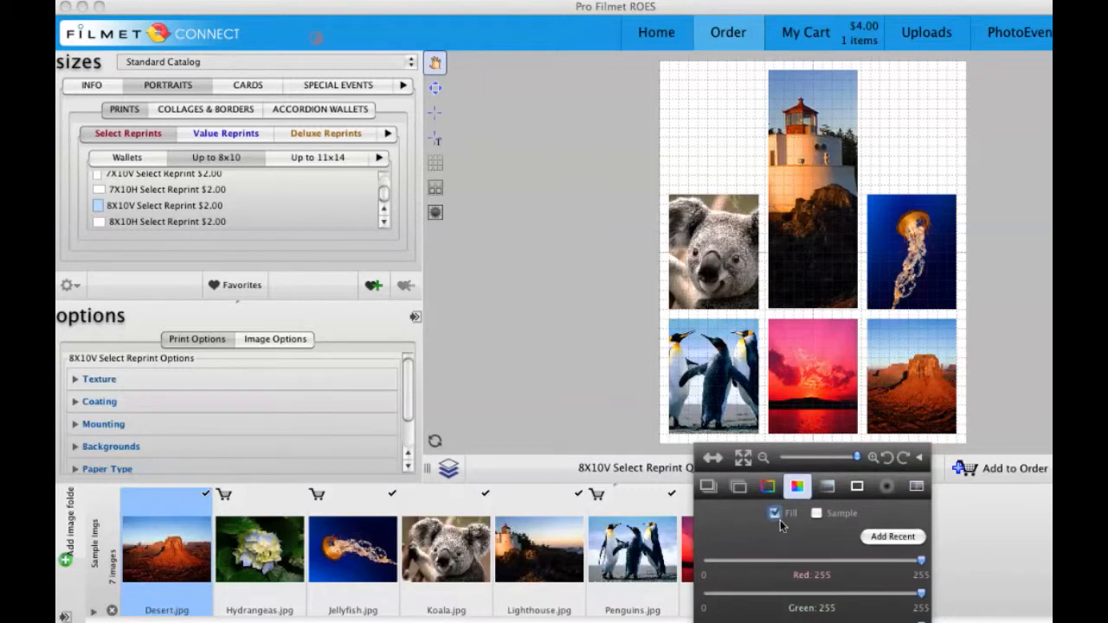
{"action": "left_click_drag", "start_coordinate": [920, 560], "coordinate": [811, 560]}
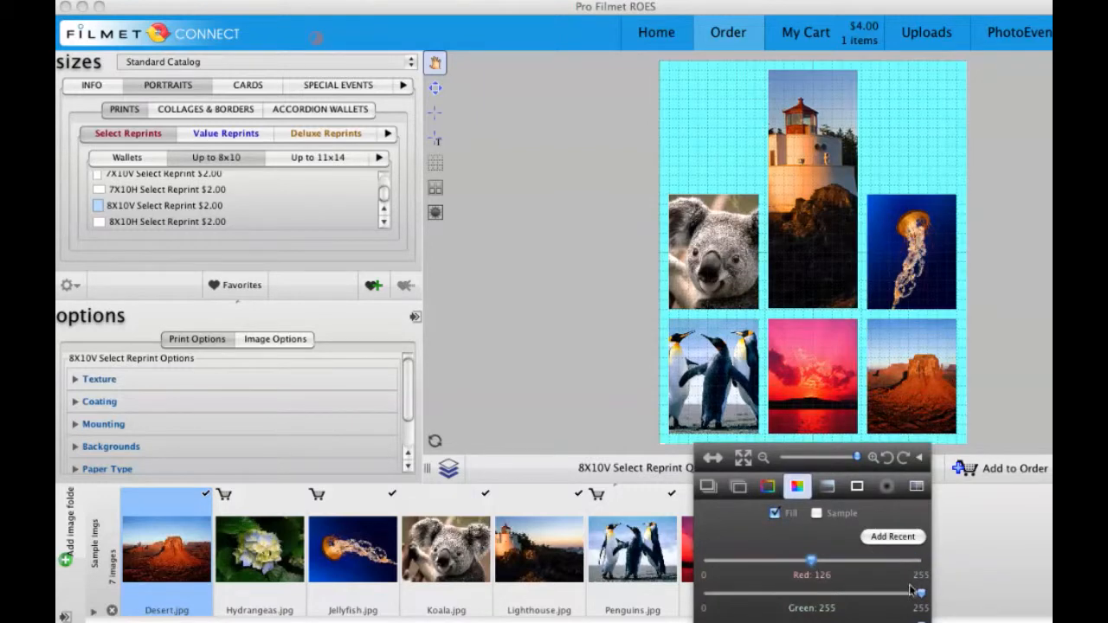
{"action": "left_click_drag", "start_coordinate": [920, 594], "coordinate": [749, 593]}
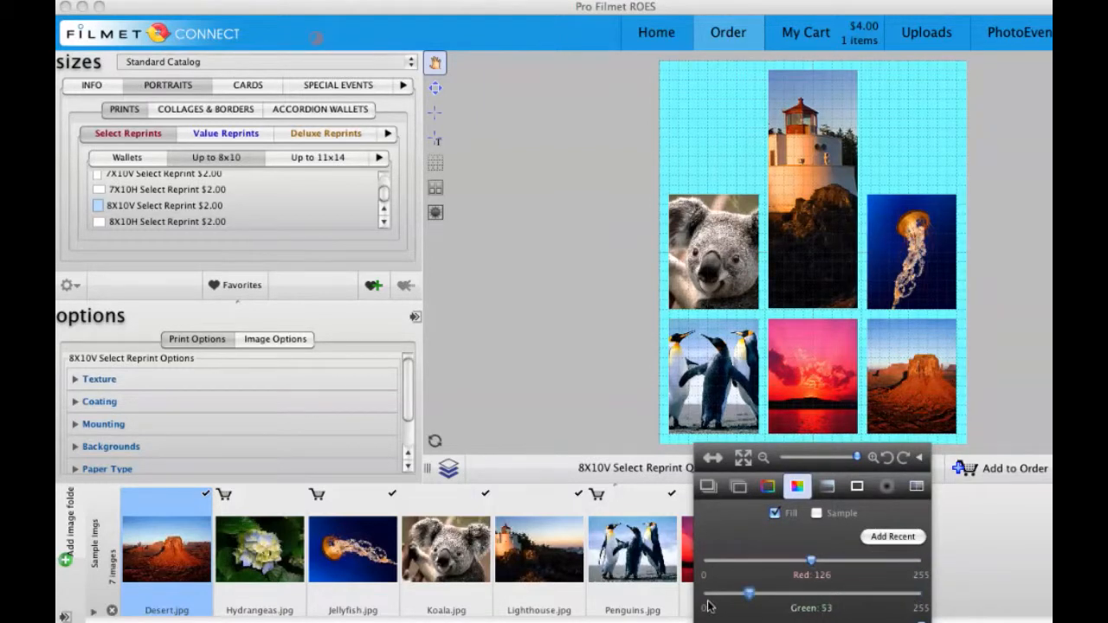
{"action": "left_click_drag", "start_coordinate": [708, 606], "coordinate": [703, 606]}
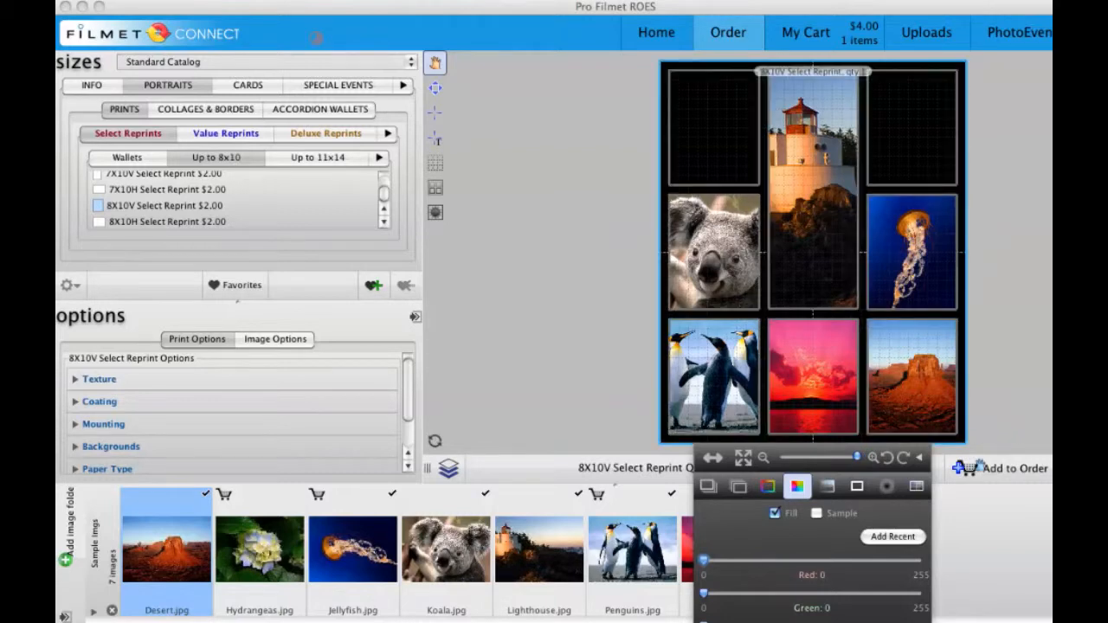
{"action": "left_click", "coordinate": [1000, 391]}
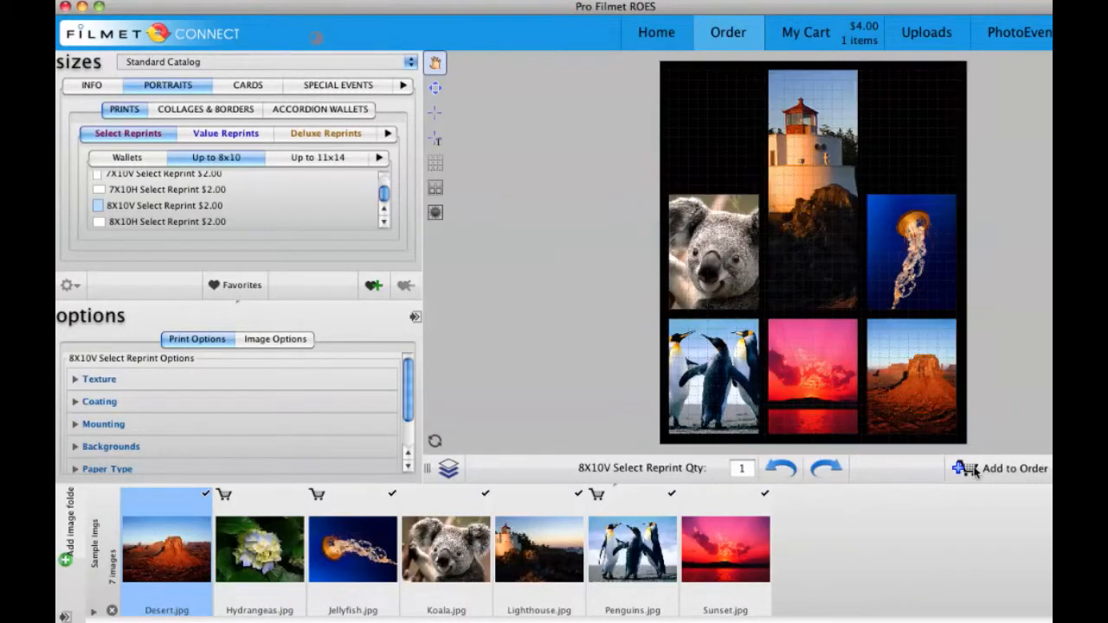
{"action": "left_click", "coordinate": [976, 469]}
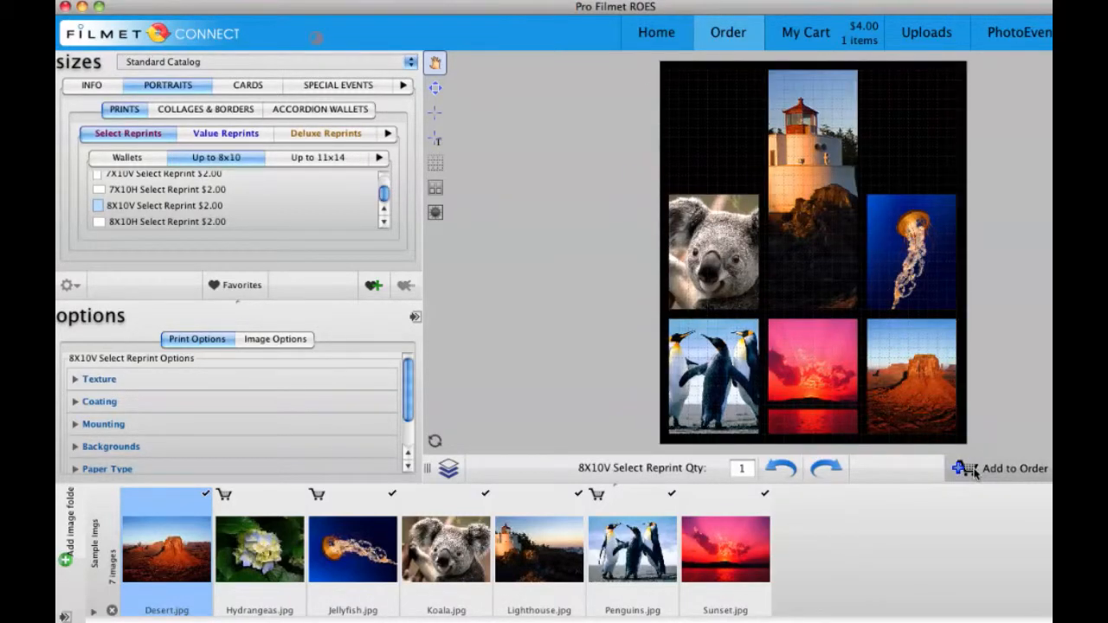